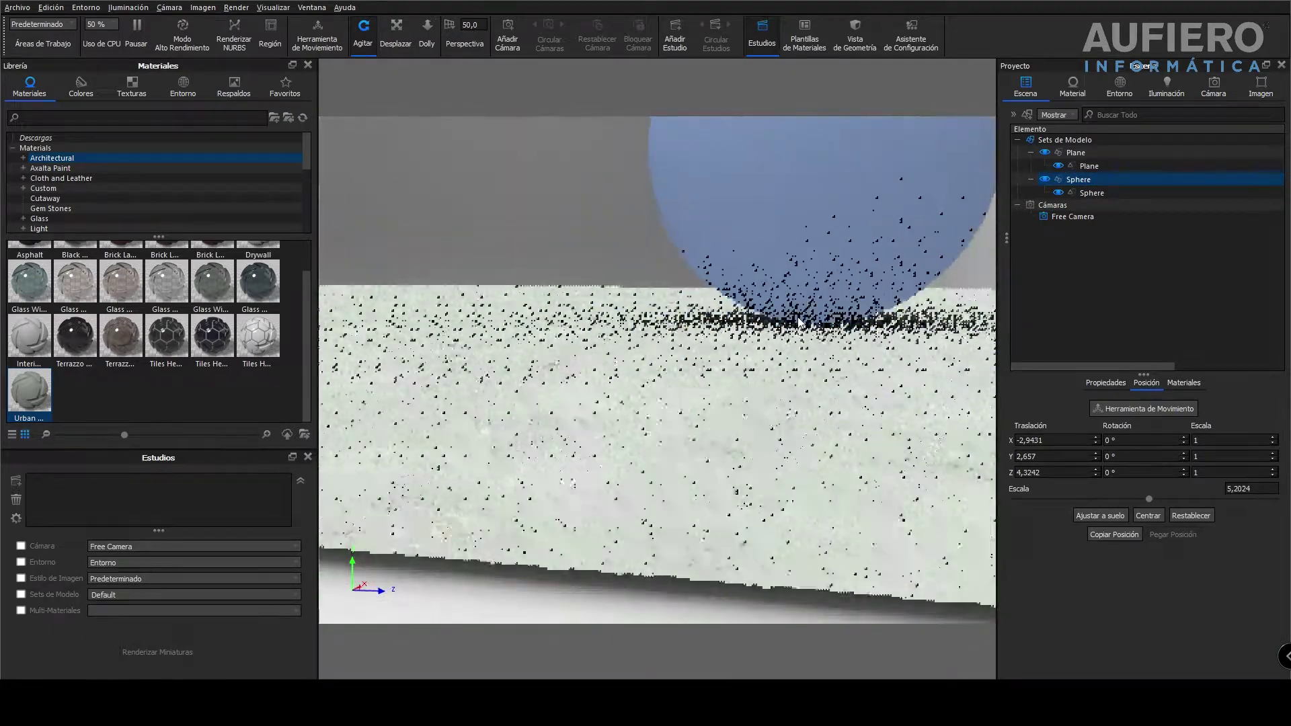
Open the sphere's material for editing and change its type to Cristal Sólido.
left_click_drag(711, 458, 689, 421)
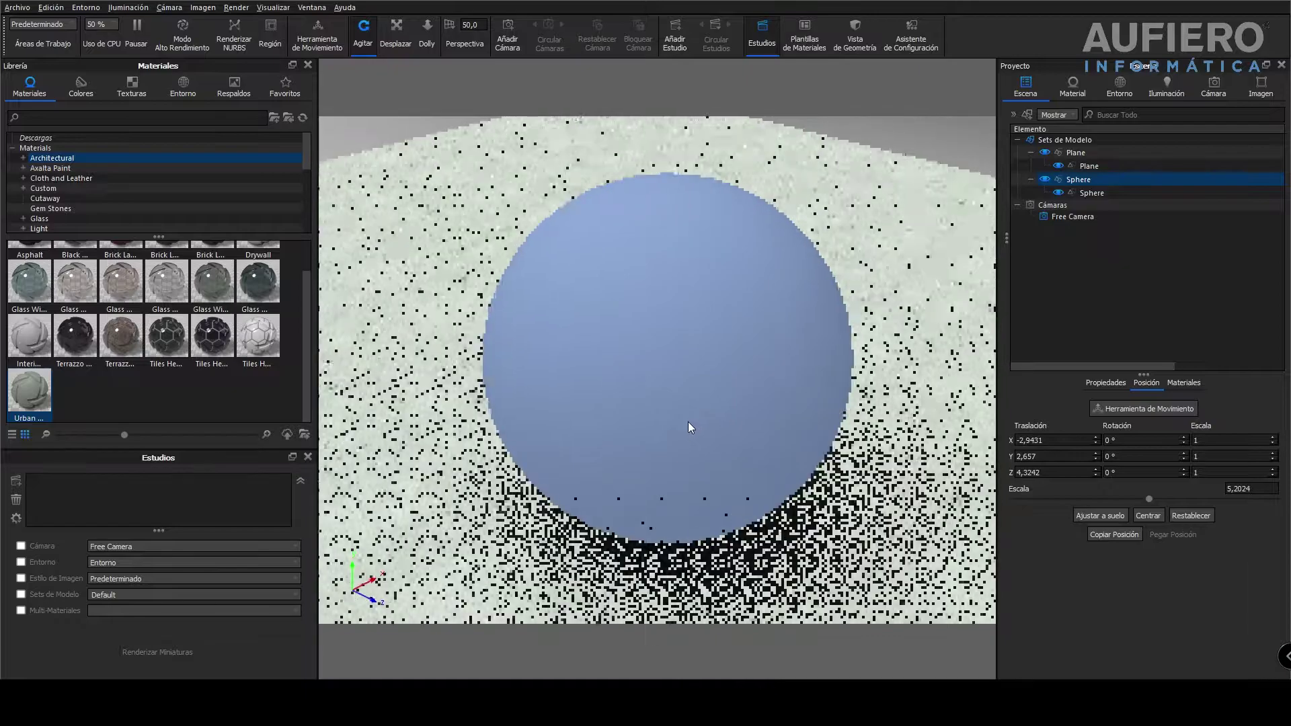
double_click(688, 422)
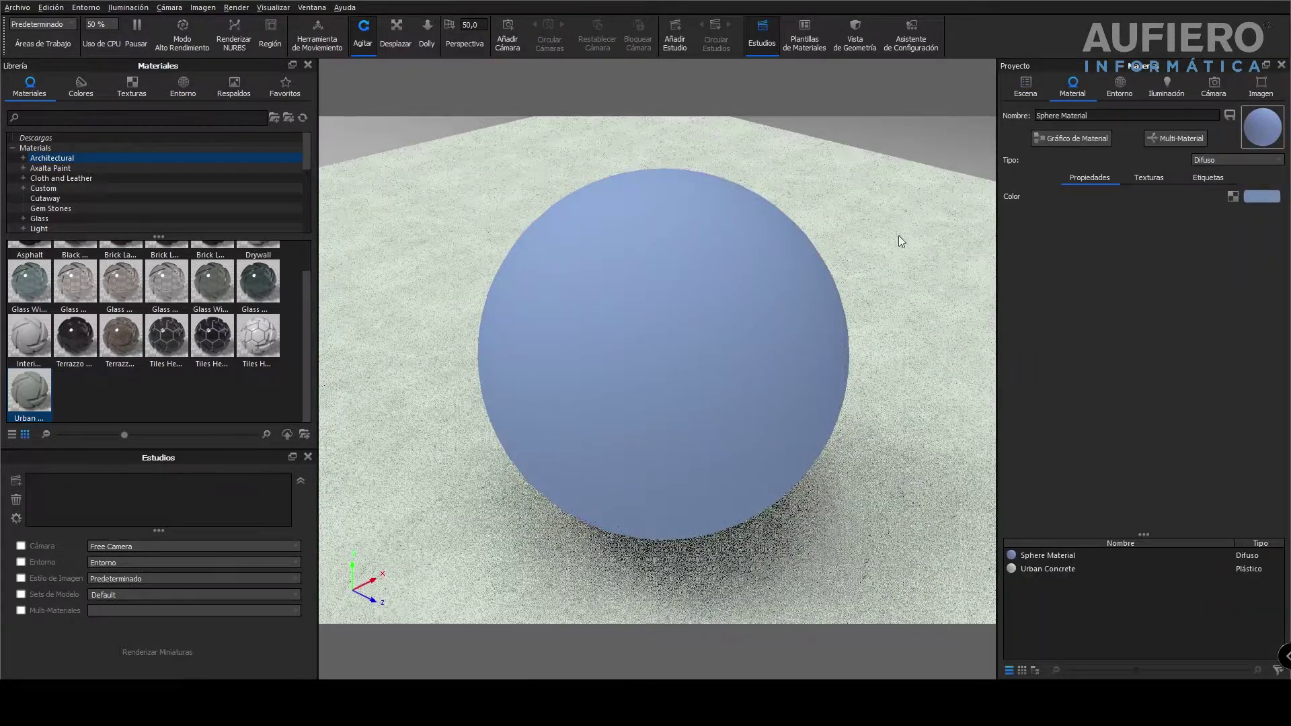
left_click(1233, 163)
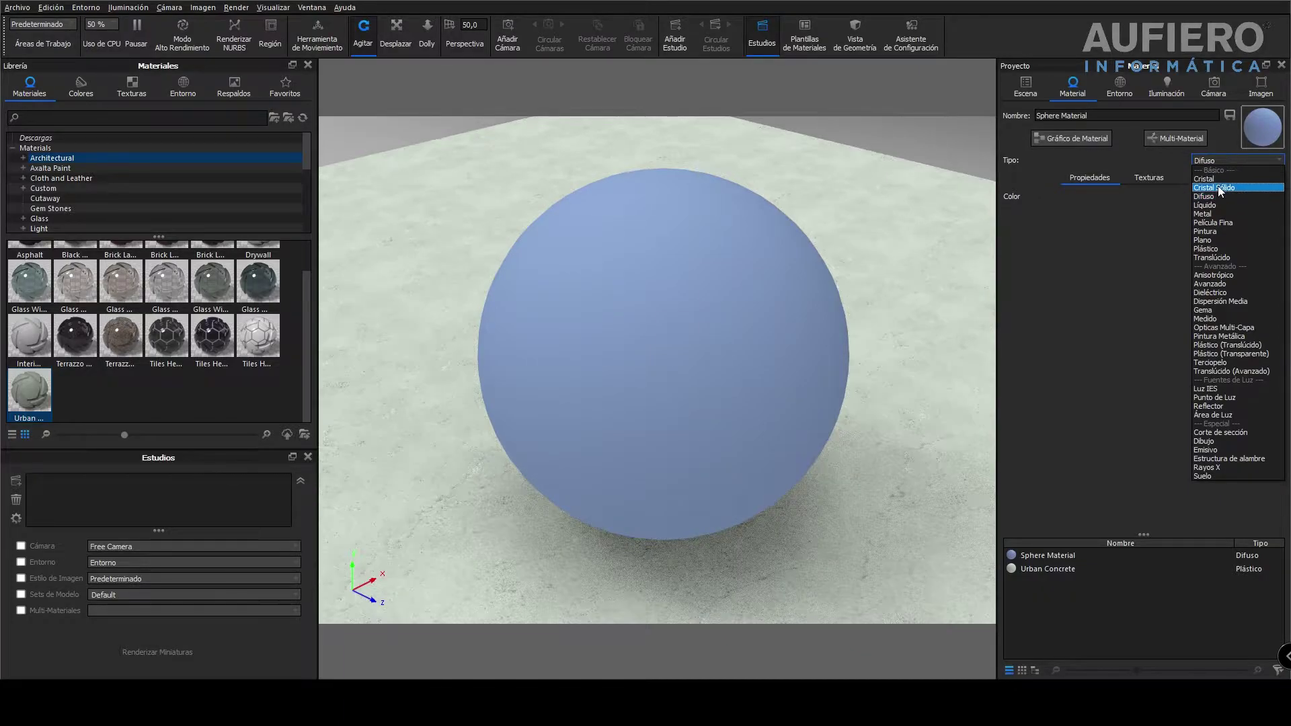
left_click(1216, 187)
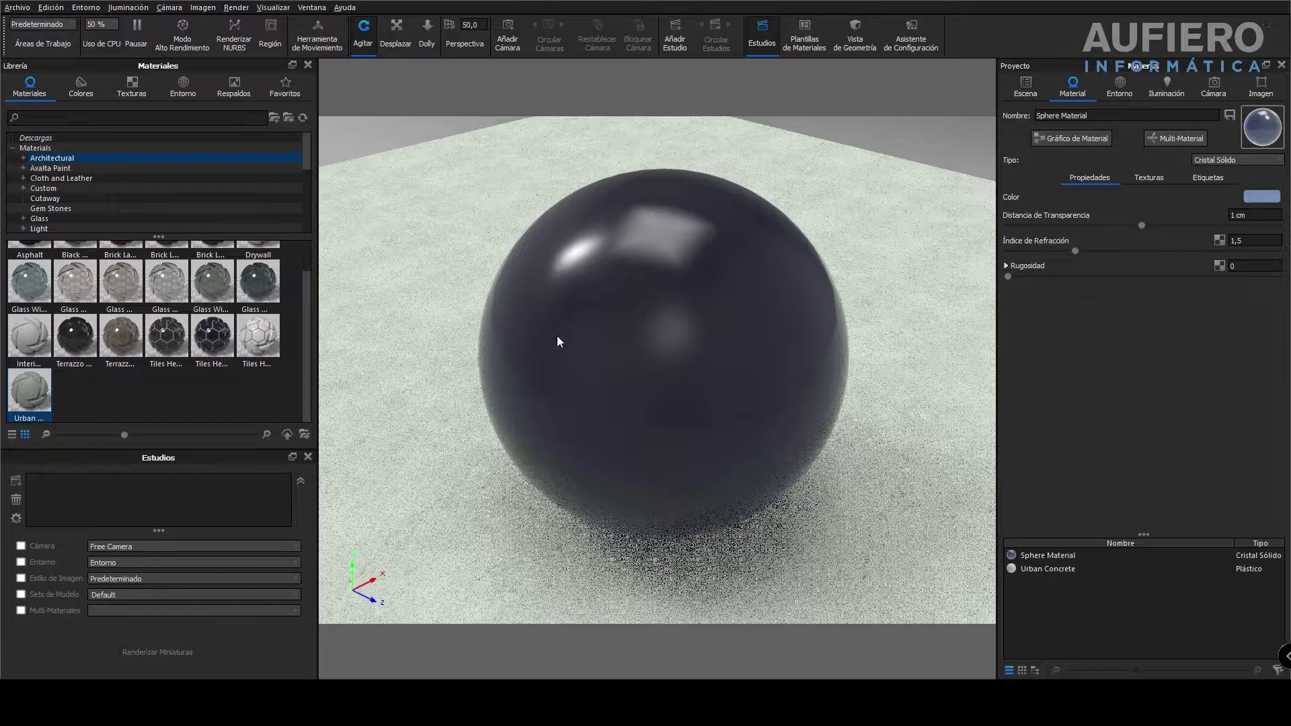
Open the sphere material's node graph and spread the Cristal Sólido and Material nodes apart.
left_click(1096, 139)
left_click_drag(668, 372, 821, 363)
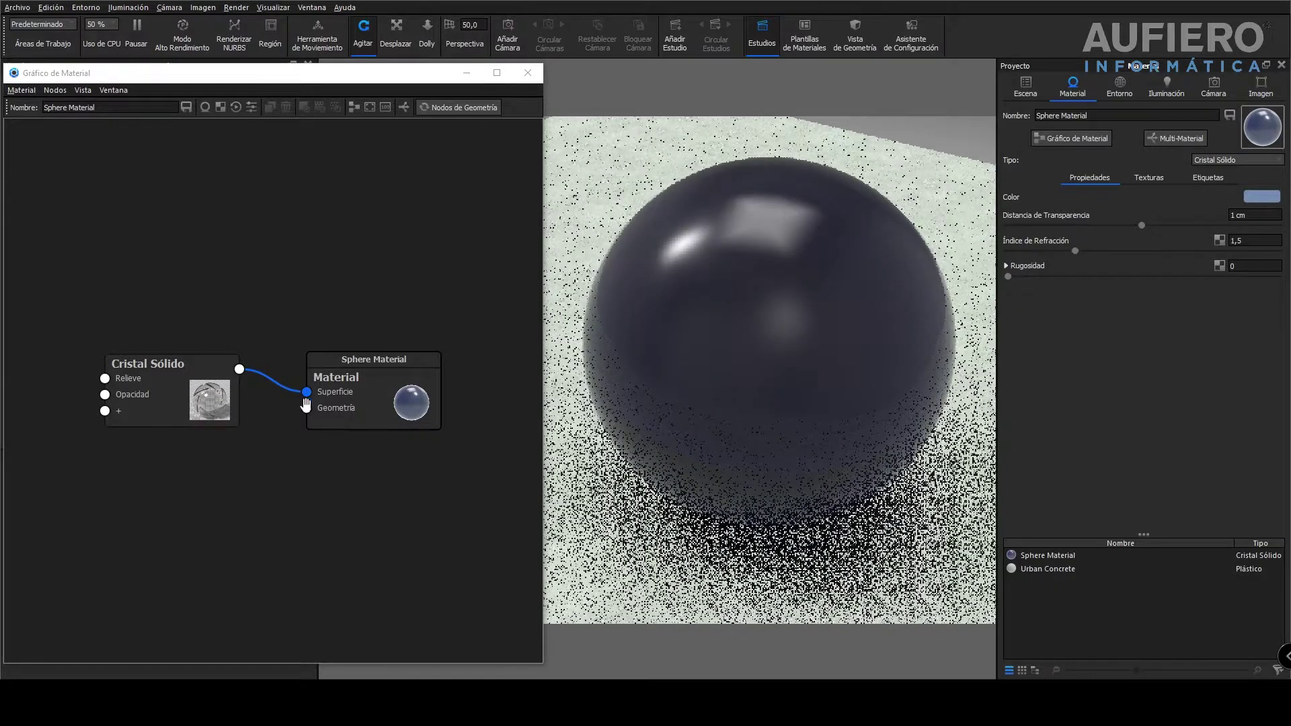
left_click_drag(148, 364, 122, 286)
left_click_drag(354, 374, 402, 308)
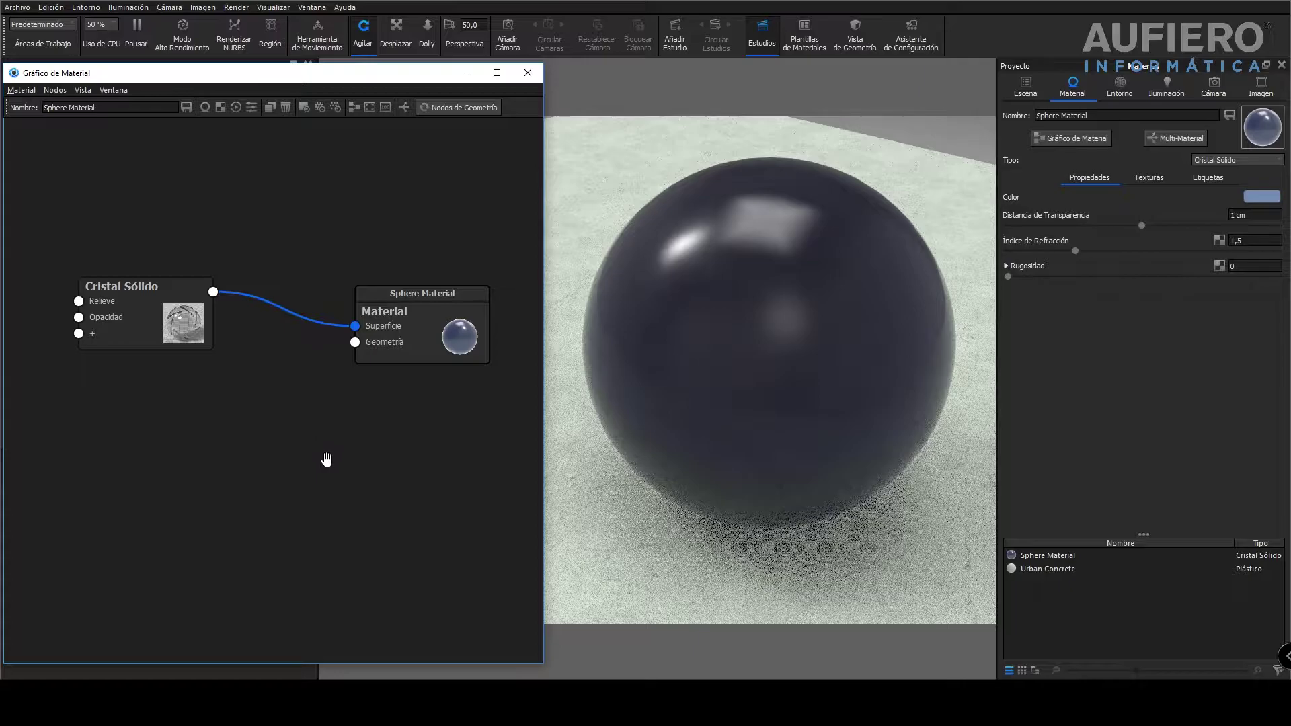
left_click_drag(752, 402, 745, 394)
Add a Desplazar geometry node and connect it to the Material node's Geometría input.
right_click(275, 410)
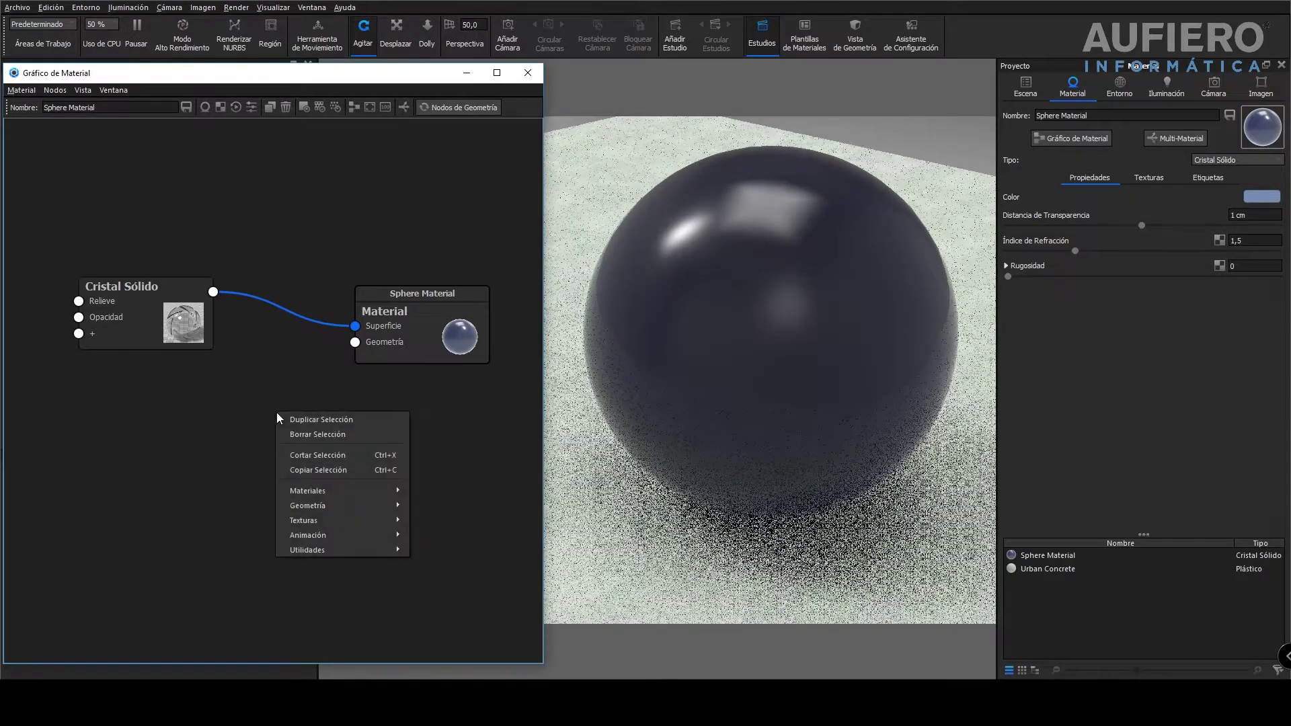
mouse_move(318, 520)
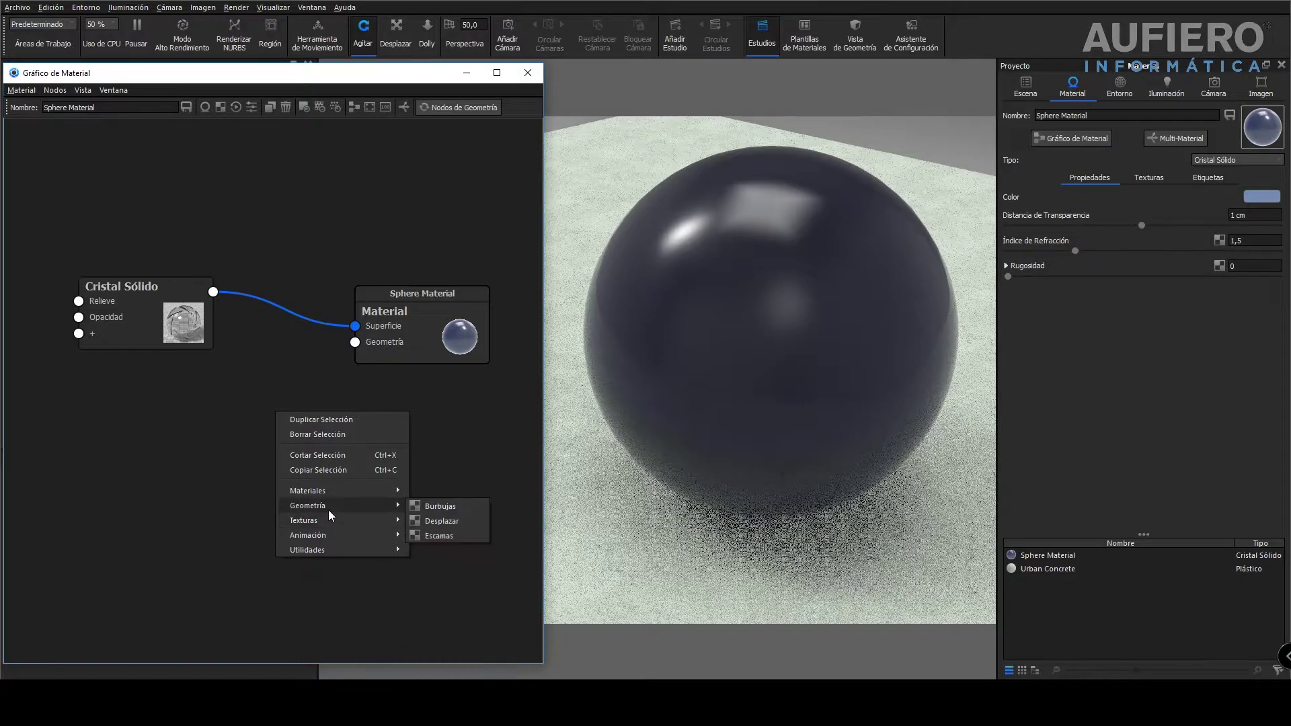
left_click(450, 522)
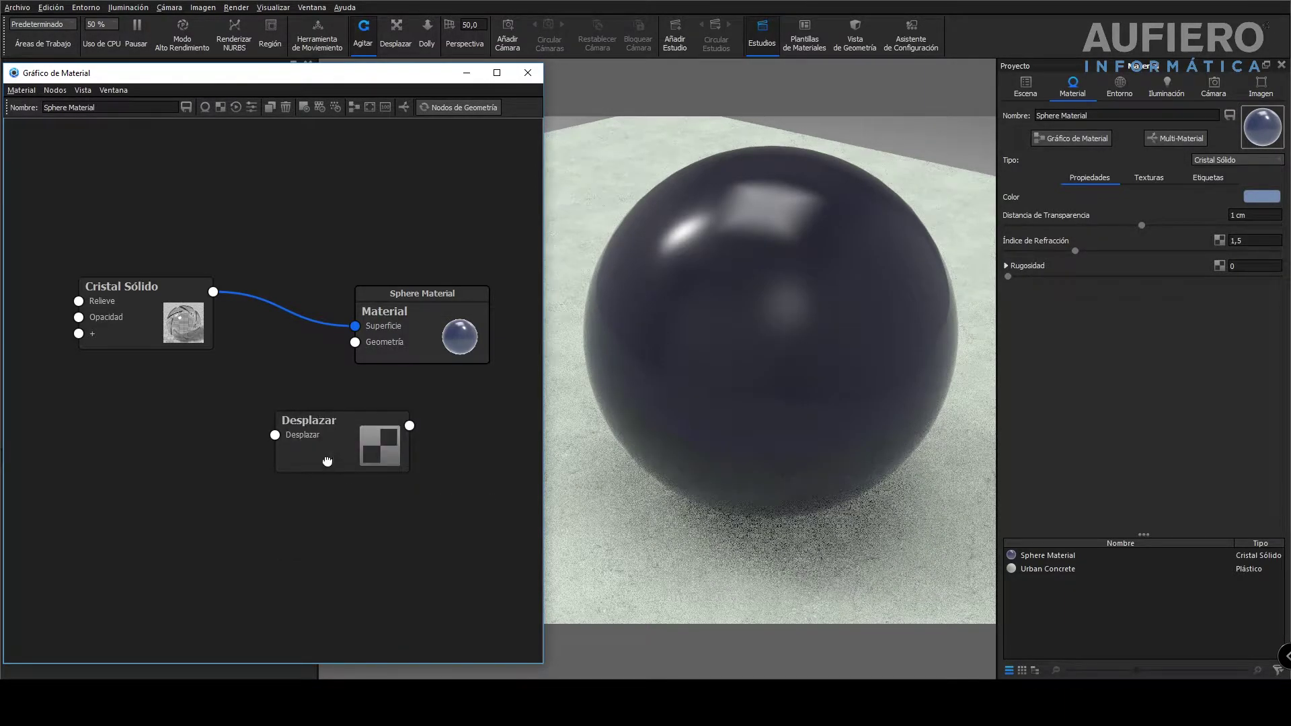
left_click_drag(325, 452, 205, 518)
left_click_drag(289, 494, 355, 342)
left_click_drag(216, 527, 260, 479)
scroll(260, 479, "down", 1)
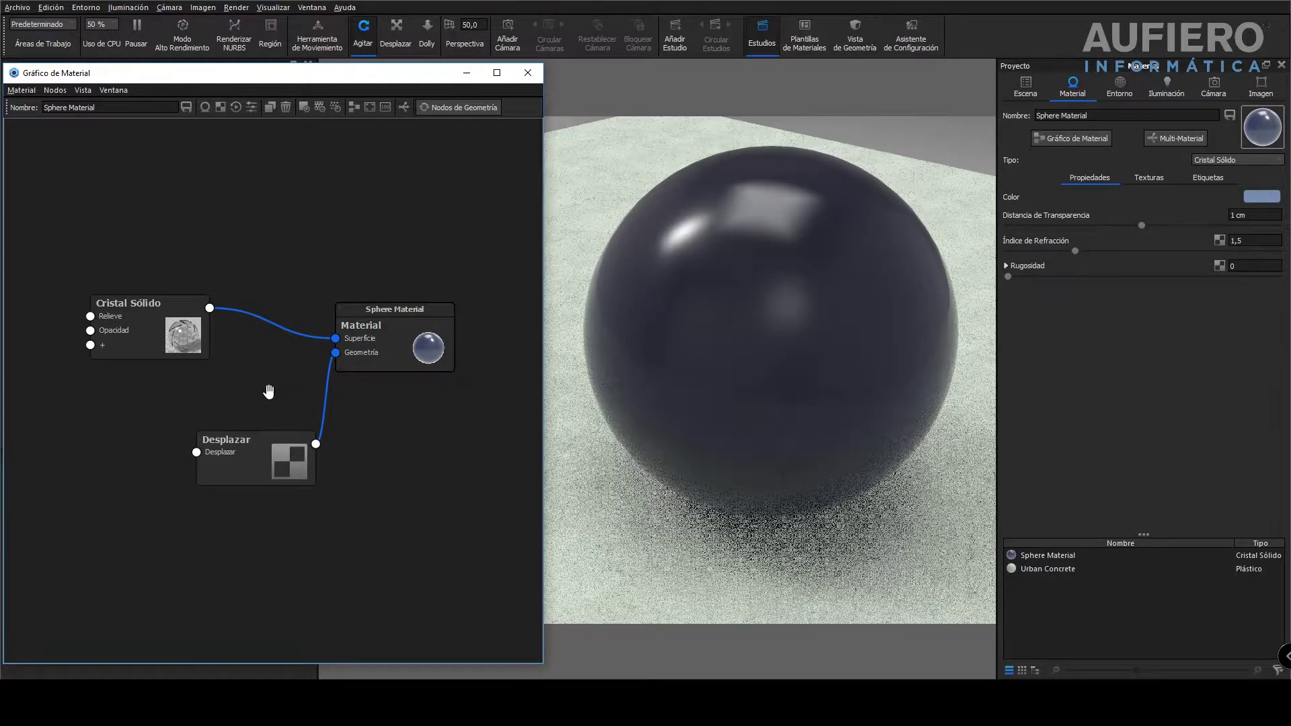
Add a Ruido (Textura) node below Desplazar and connect it to the Desplazar input.
right_click(195, 566)
left_click(195, 565)
right_click(182, 545)
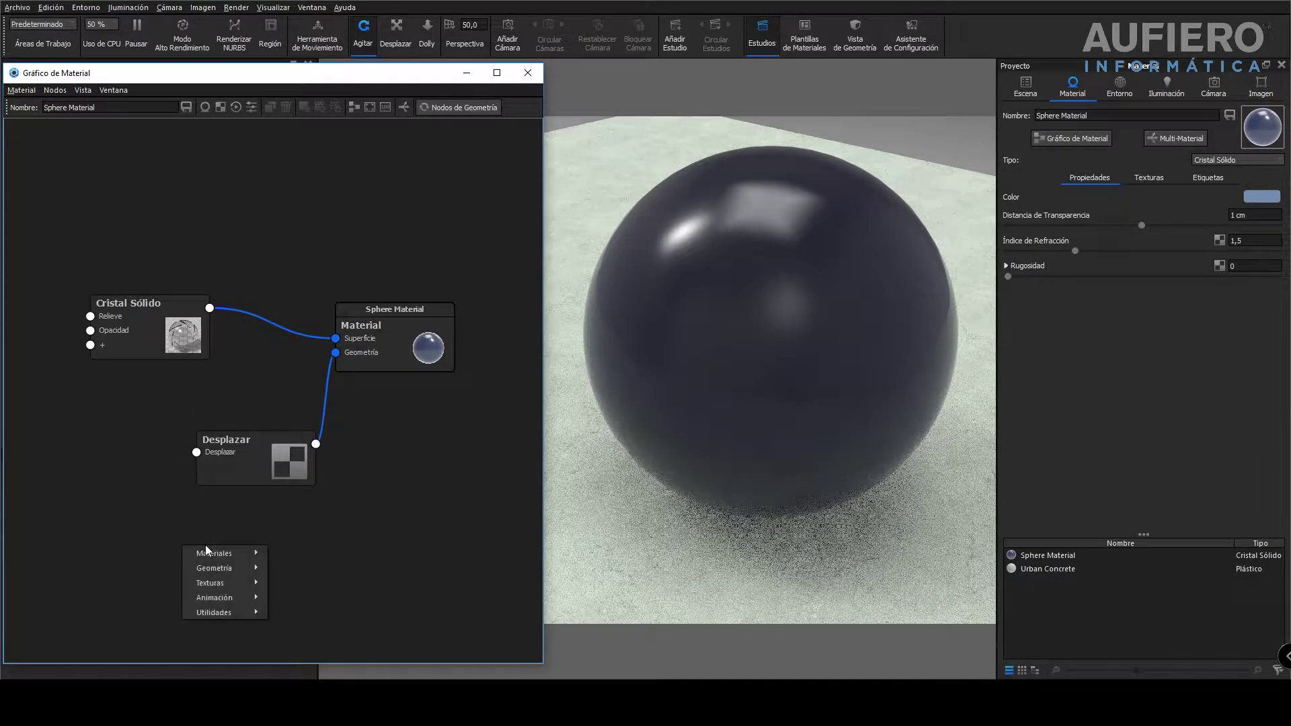
mouse_move(223, 583)
left_click(295, 673)
left_click_drag(275, 571, 196, 452)
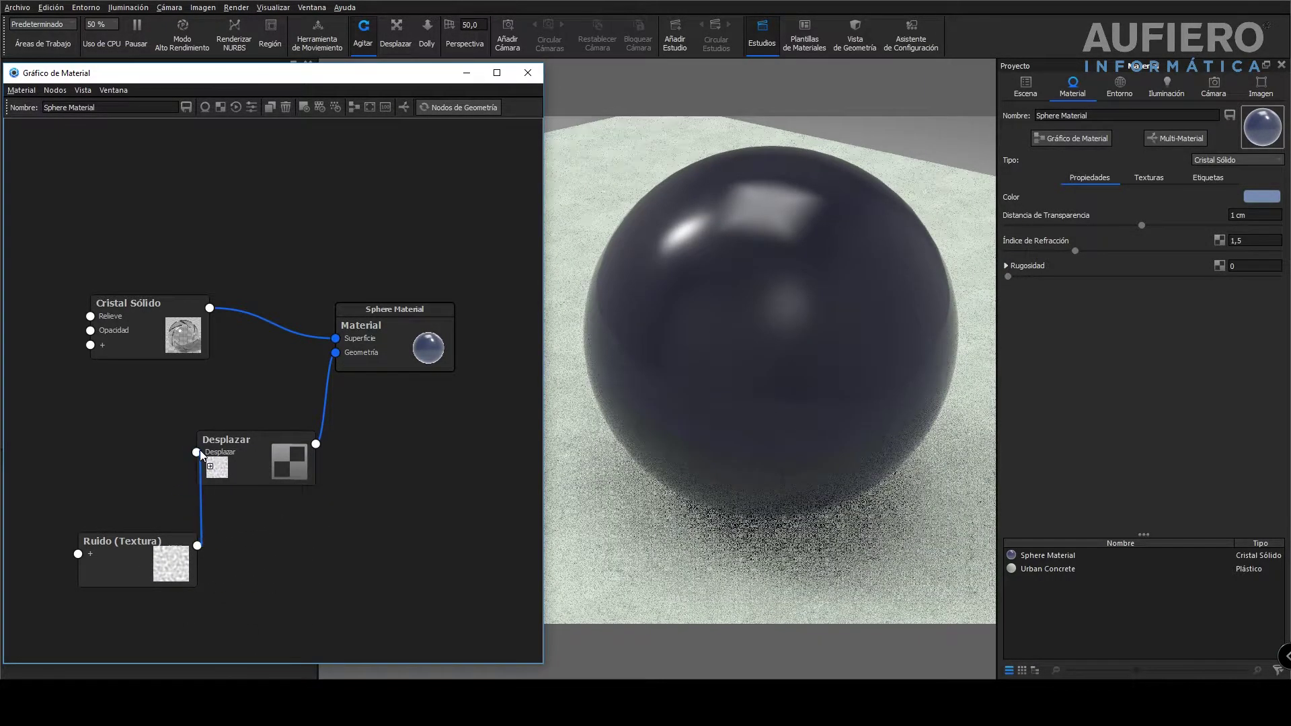
left_click_drag(153, 568, 125, 600)
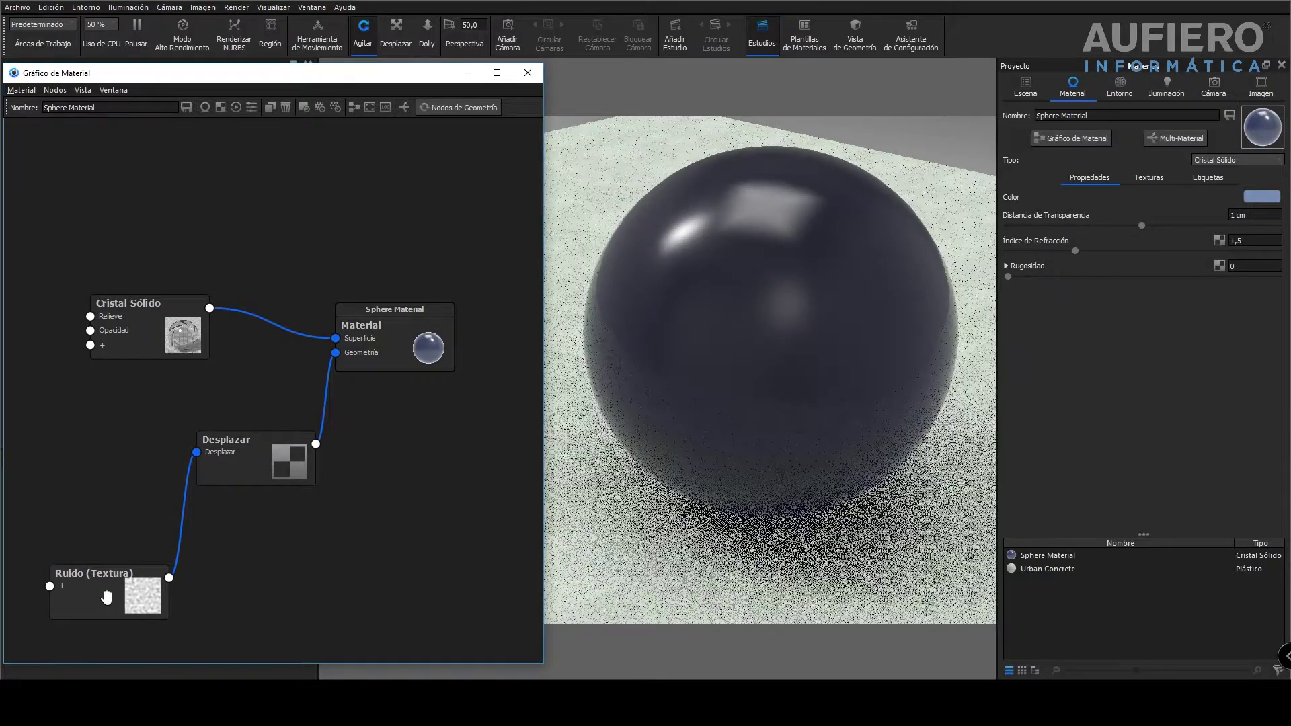
Preview the noise texture on the sphere and set its scale to 0,742 cm, relief height to 0,412 and magnitude to 0,326.
double_click(106, 596)
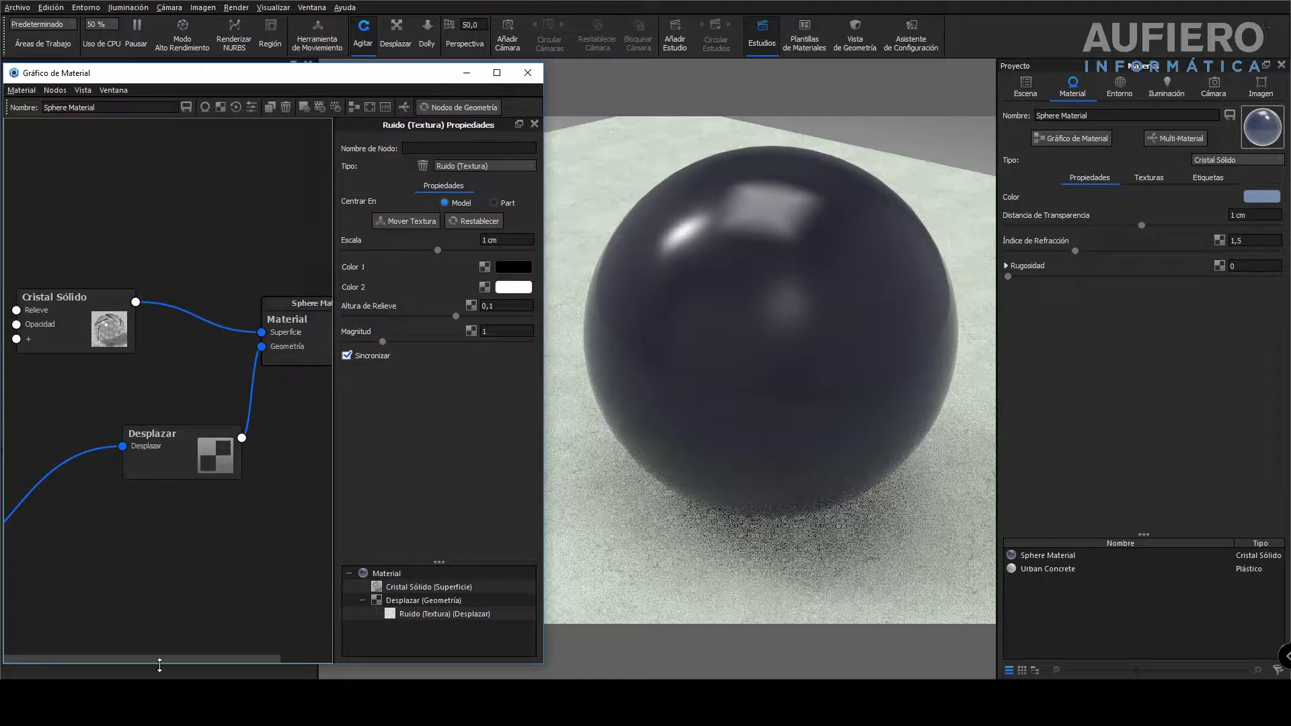
key("c")
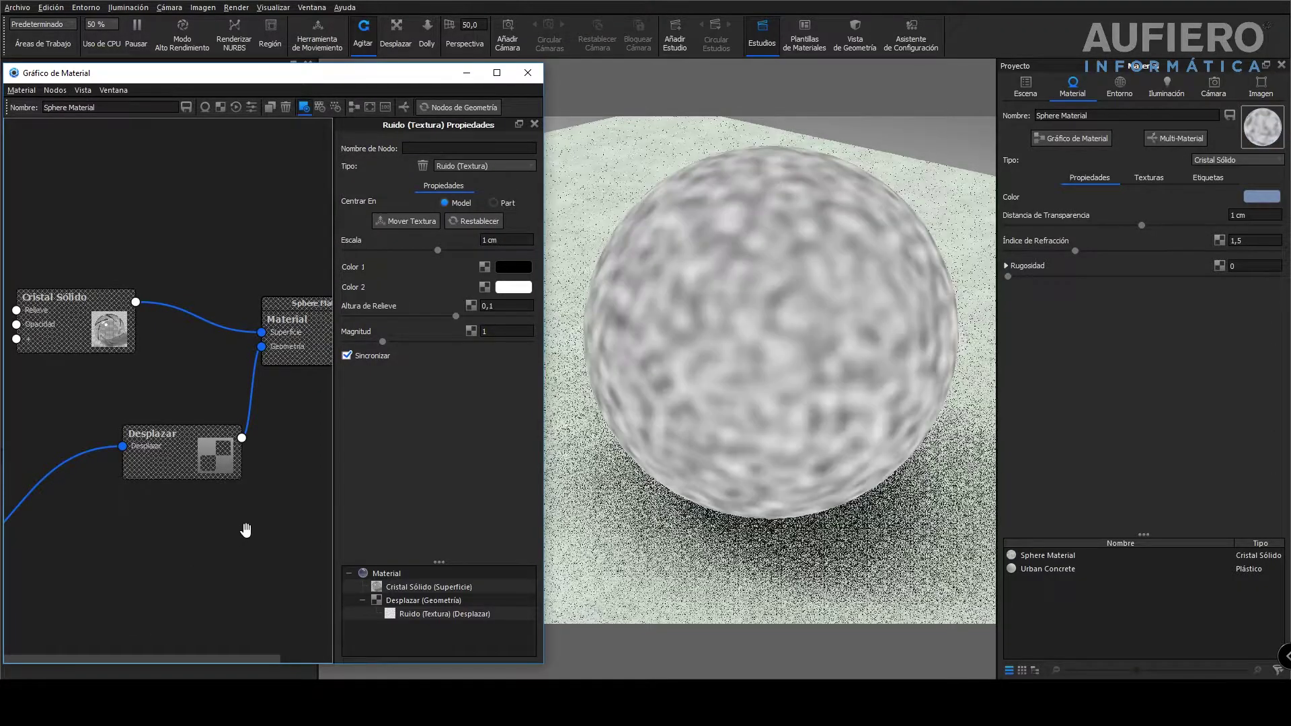
scroll(243, 532, "down", 5)
left_click_drag(57, 461, 144, 435)
scroll(219, 343, "up", 3)
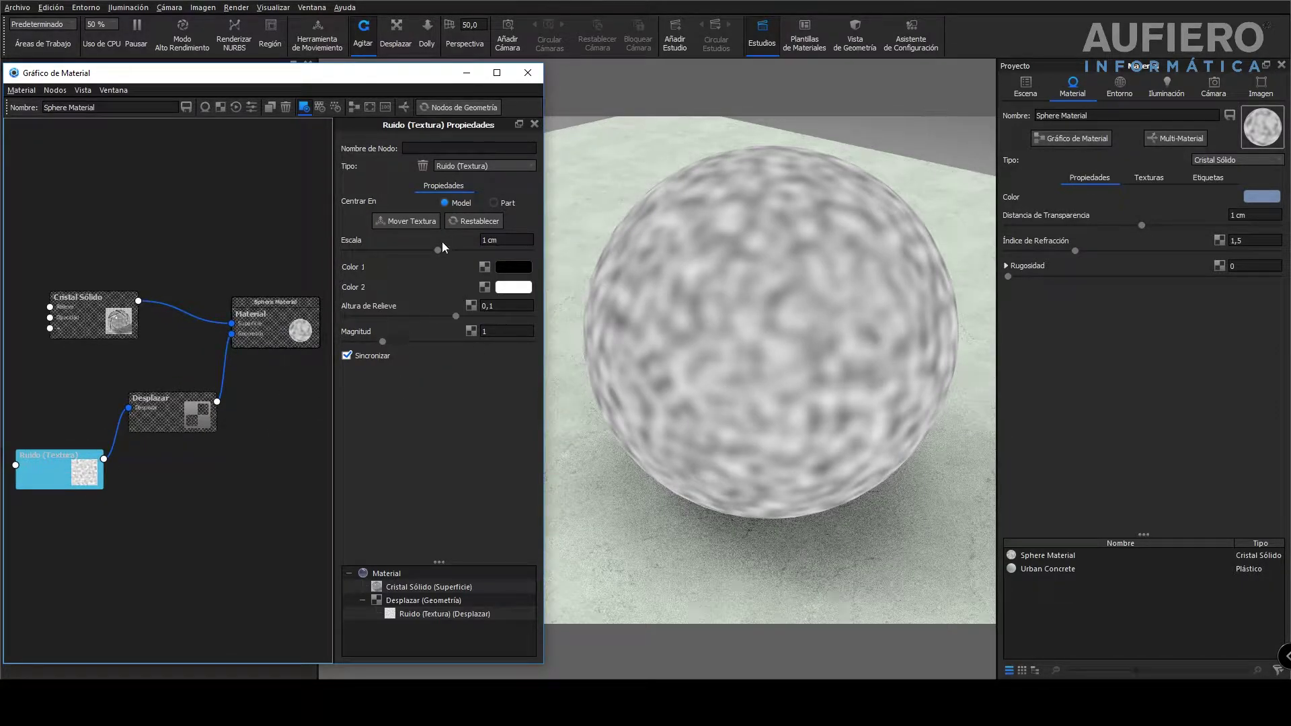
left_click_drag(437, 251, 414, 254)
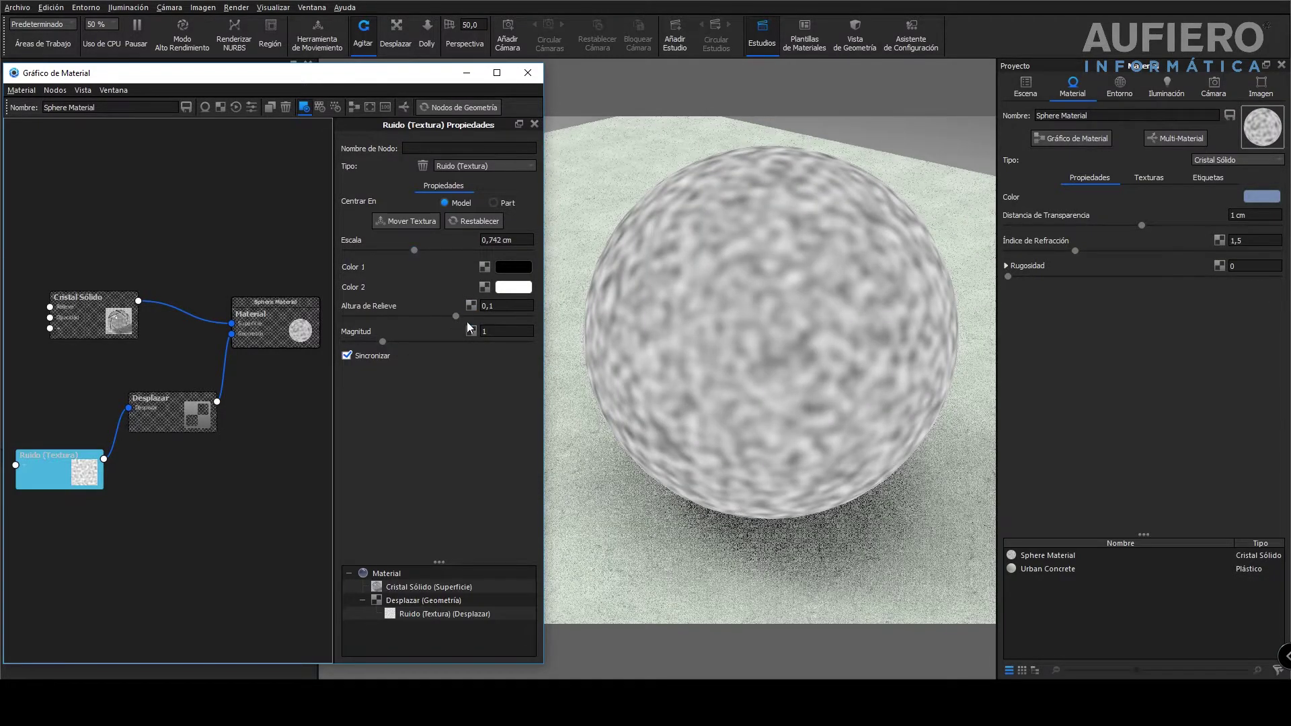
left_click_drag(455, 317, 352, 342)
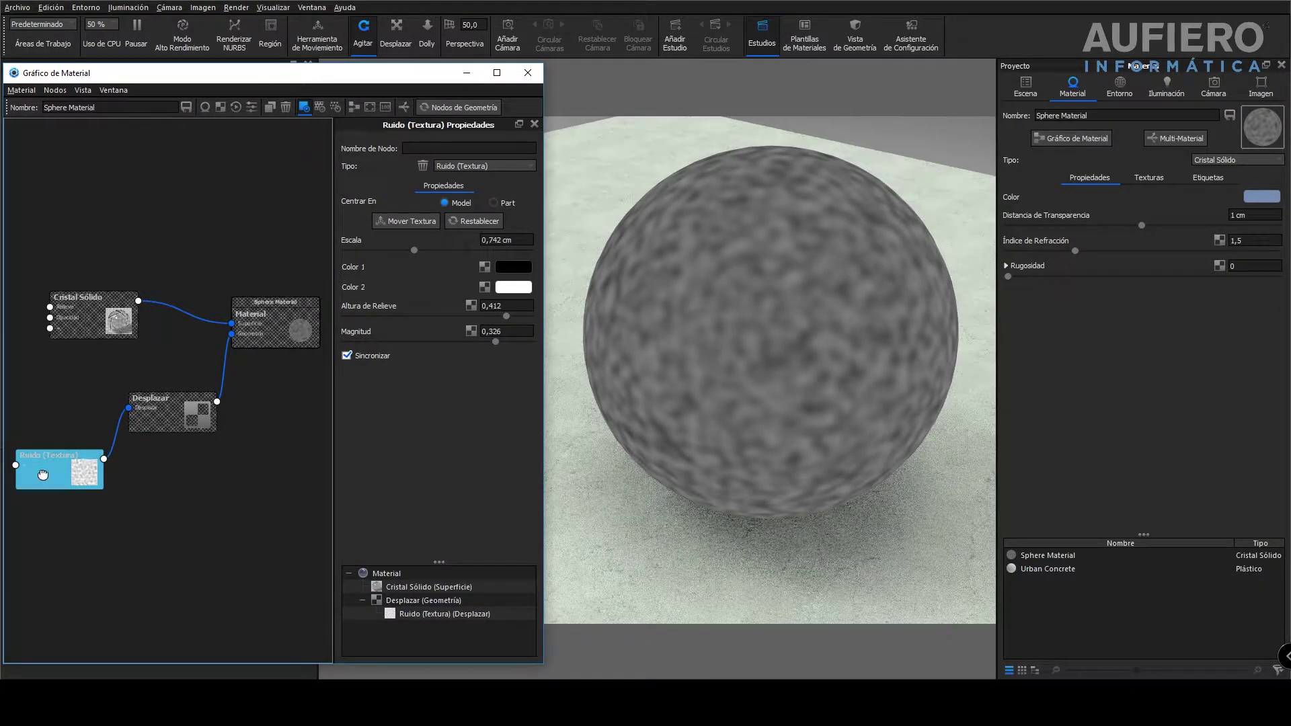
Open the Desplazar node's properties and execute the geometry nodes with the default settings.
left_click(199, 416)
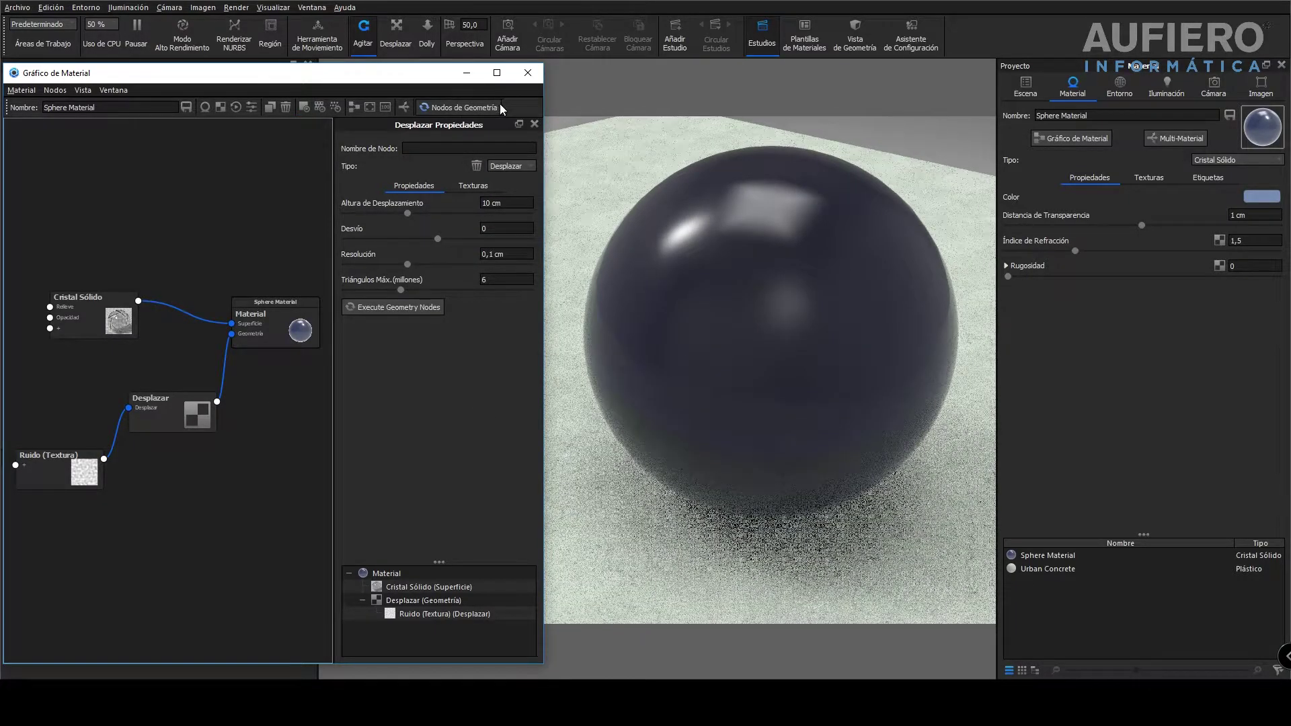
left_click(391, 308)
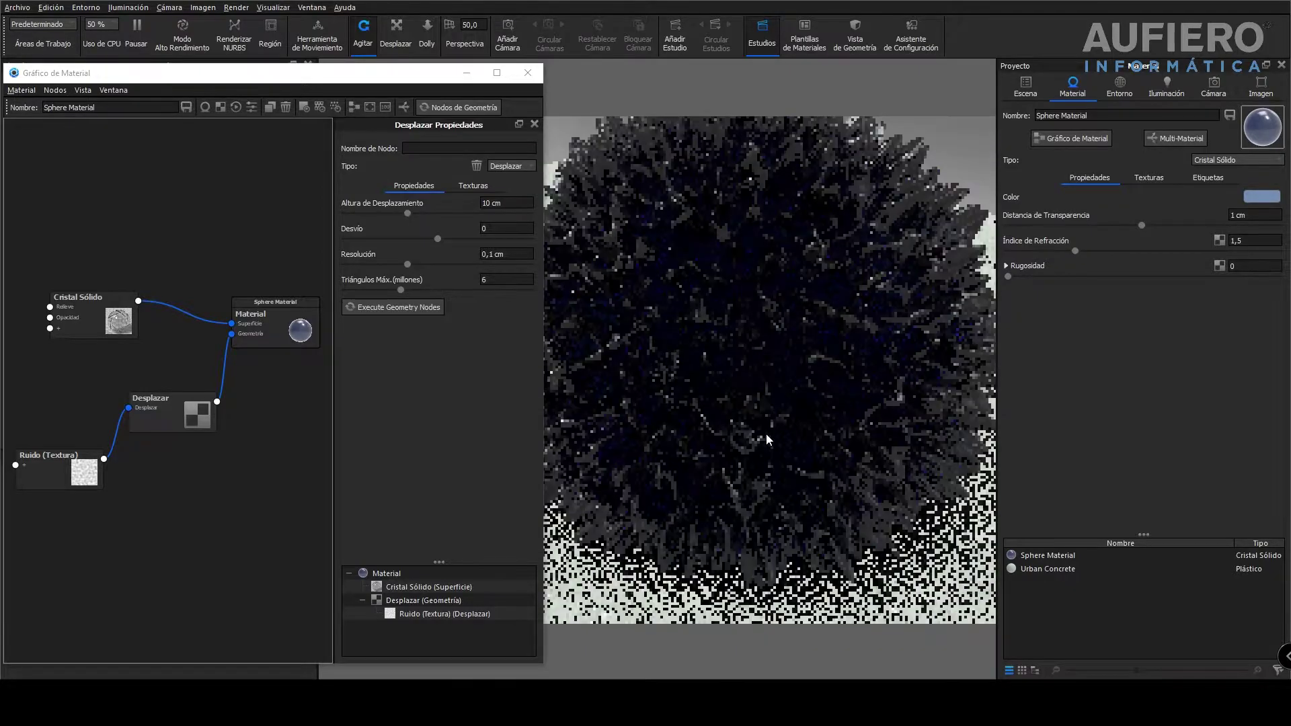
left_click_drag(769, 439, 918, 341)
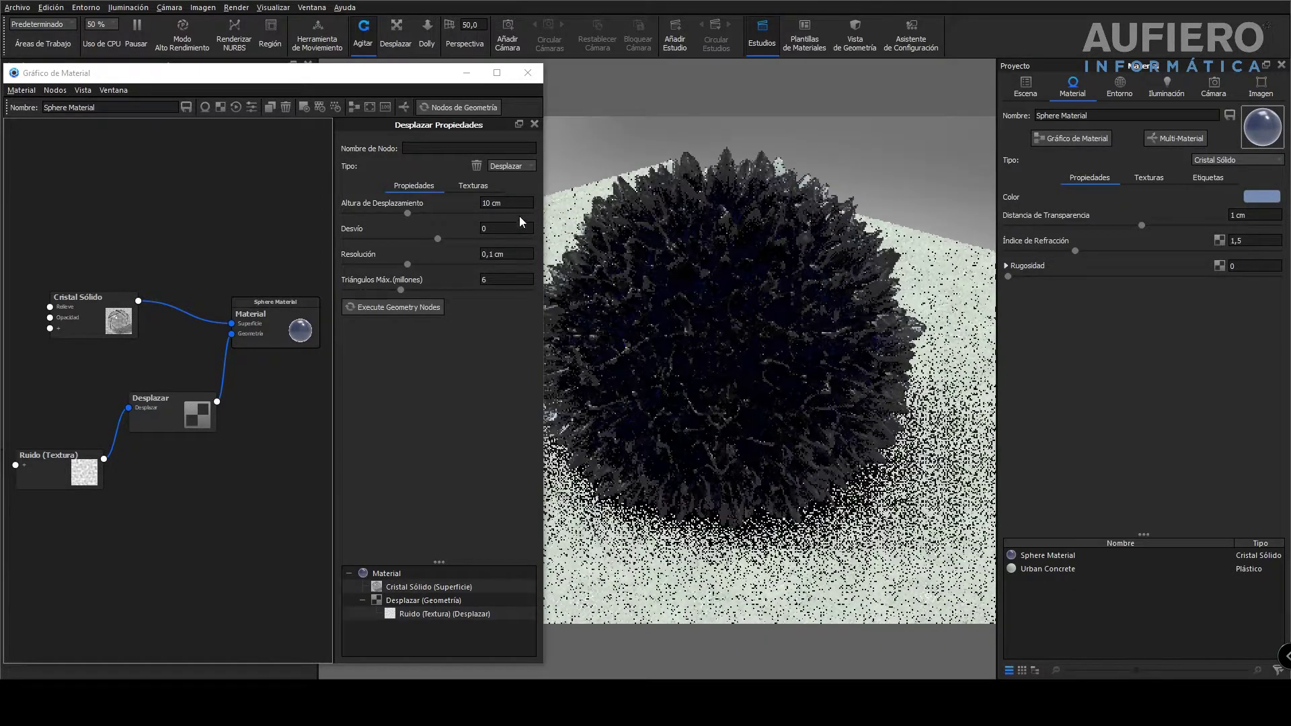
Set the displacement height to 0,5 cm and execute the geometry nodes again.
left_click(485, 202)
double_click(485, 202)
type("0,5")
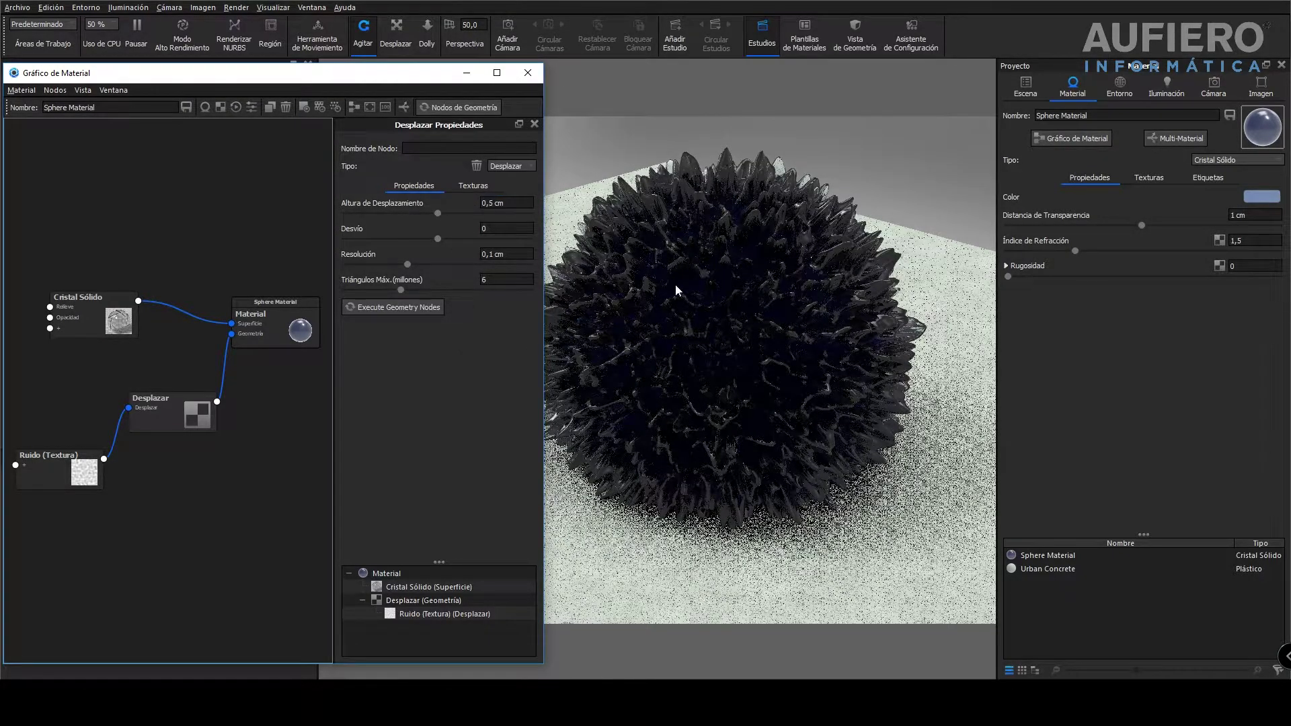
key("Return")
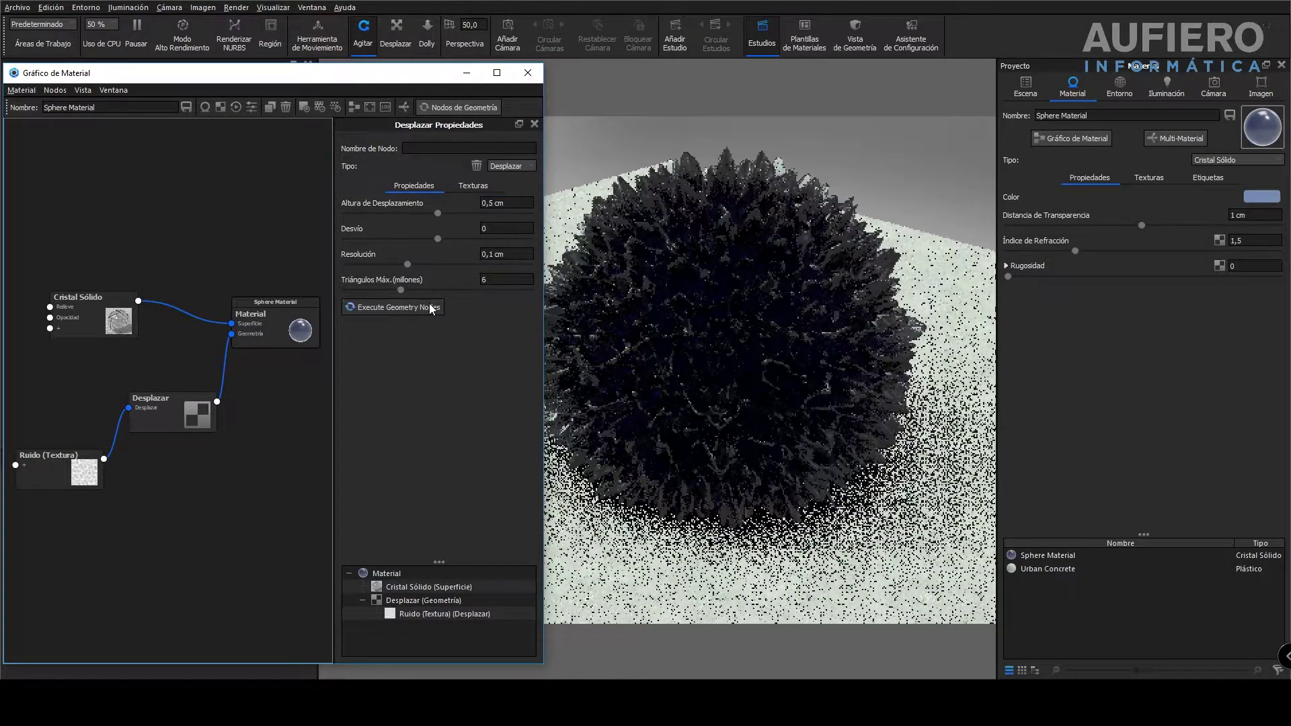
left_click(432, 308)
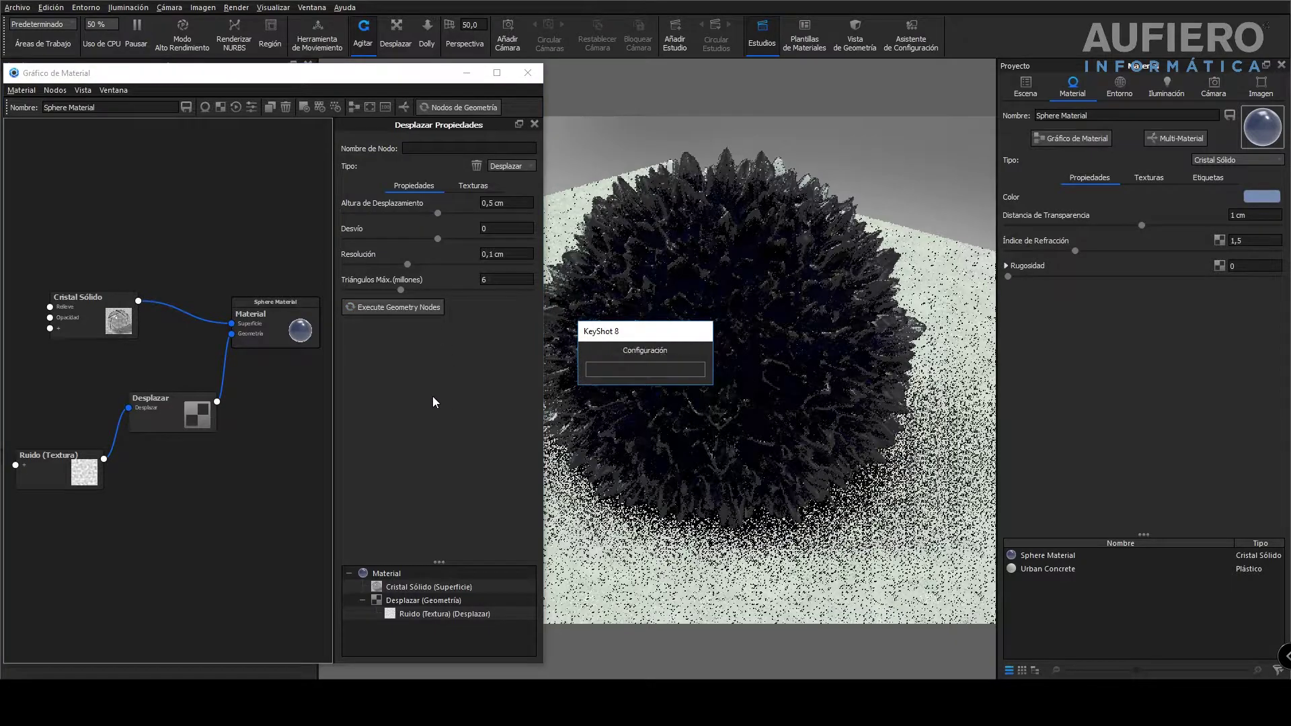
scroll(681, 363, "up", 5)
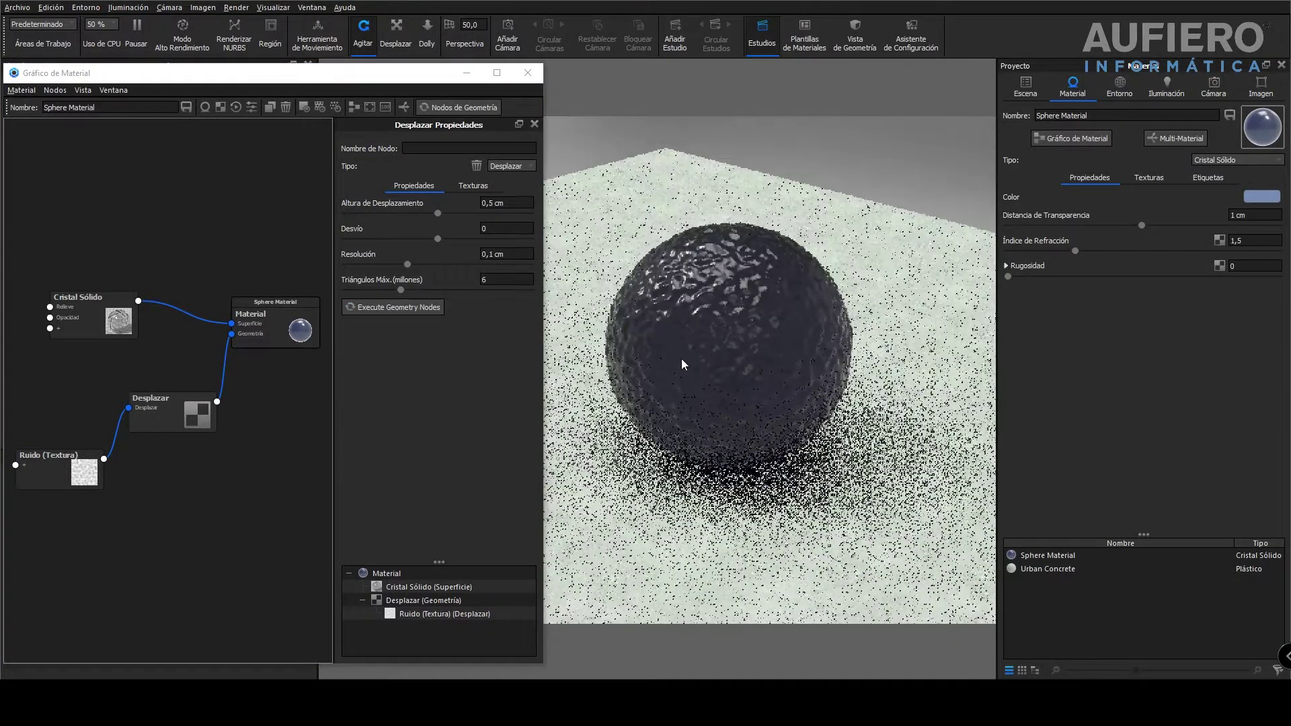
scroll(739, 316, "up", 3)
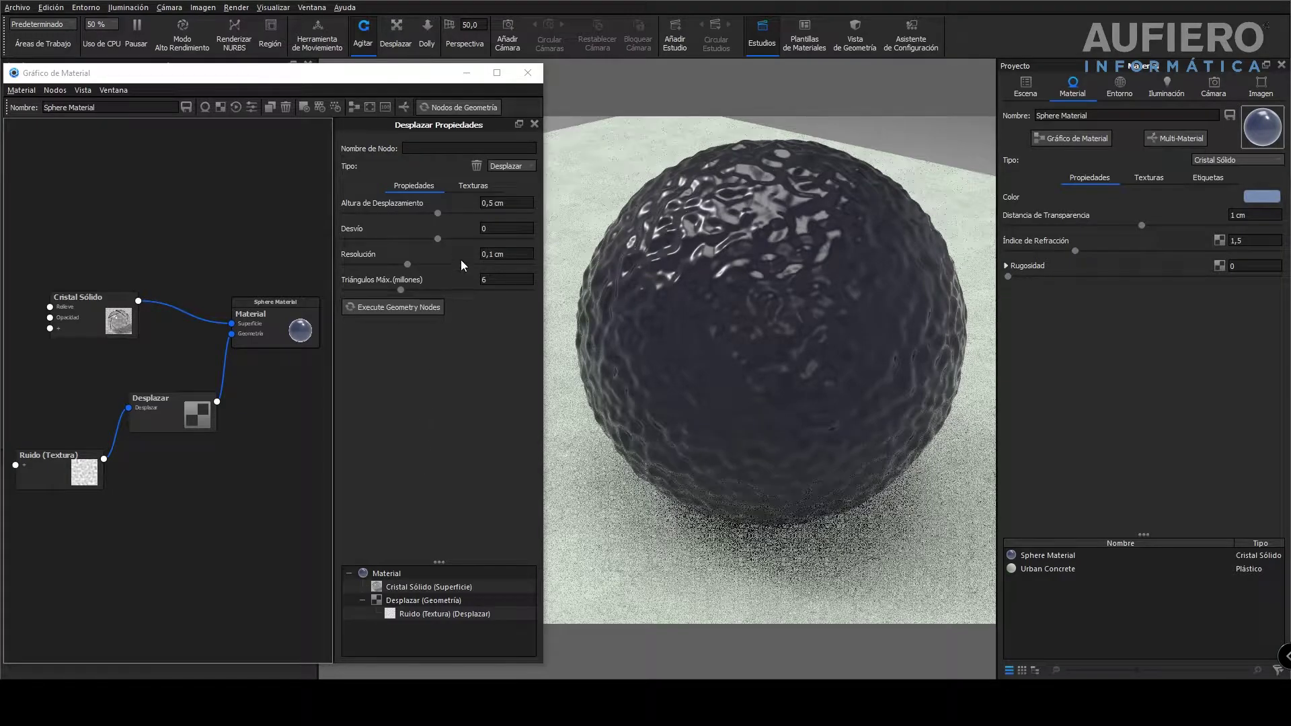
Set the displacement height to 1 cm and the offset to 0,442, and regenerate the sphere's displaced geometry.
left_click_drag(442, 215, 511, 214)
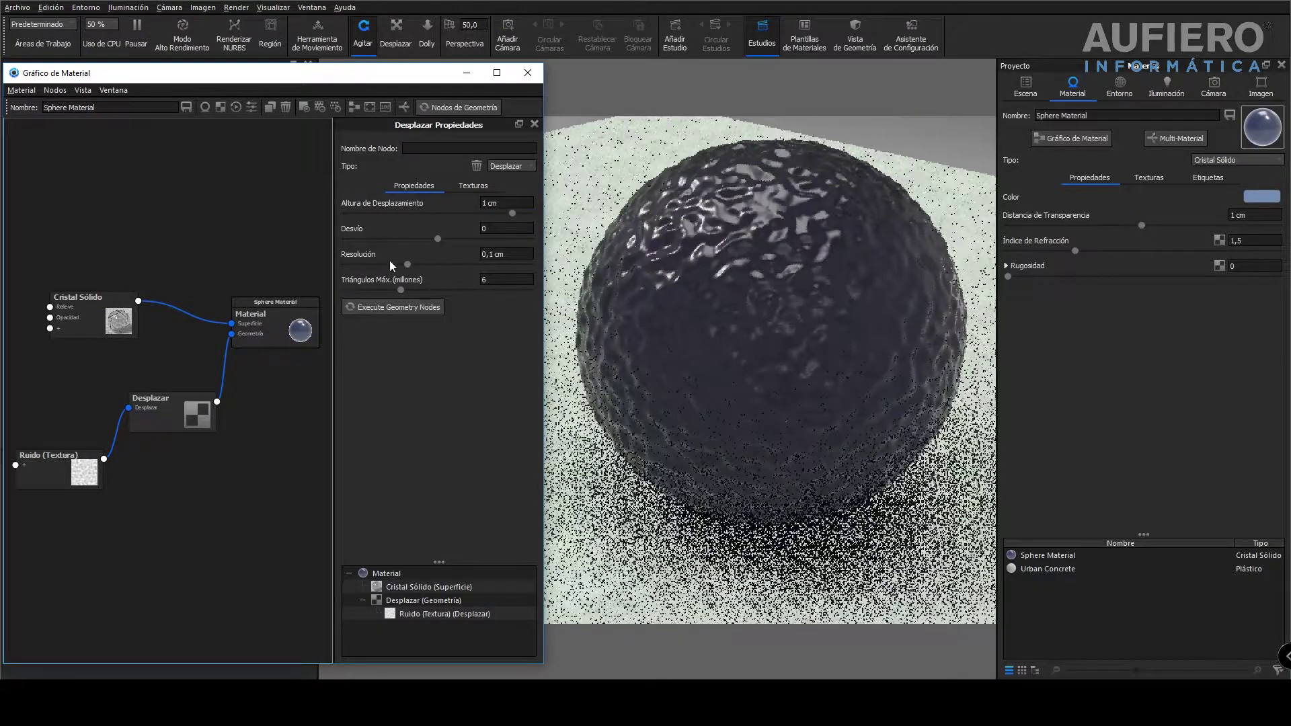
left_click_drag(435, 239, 478, 240)
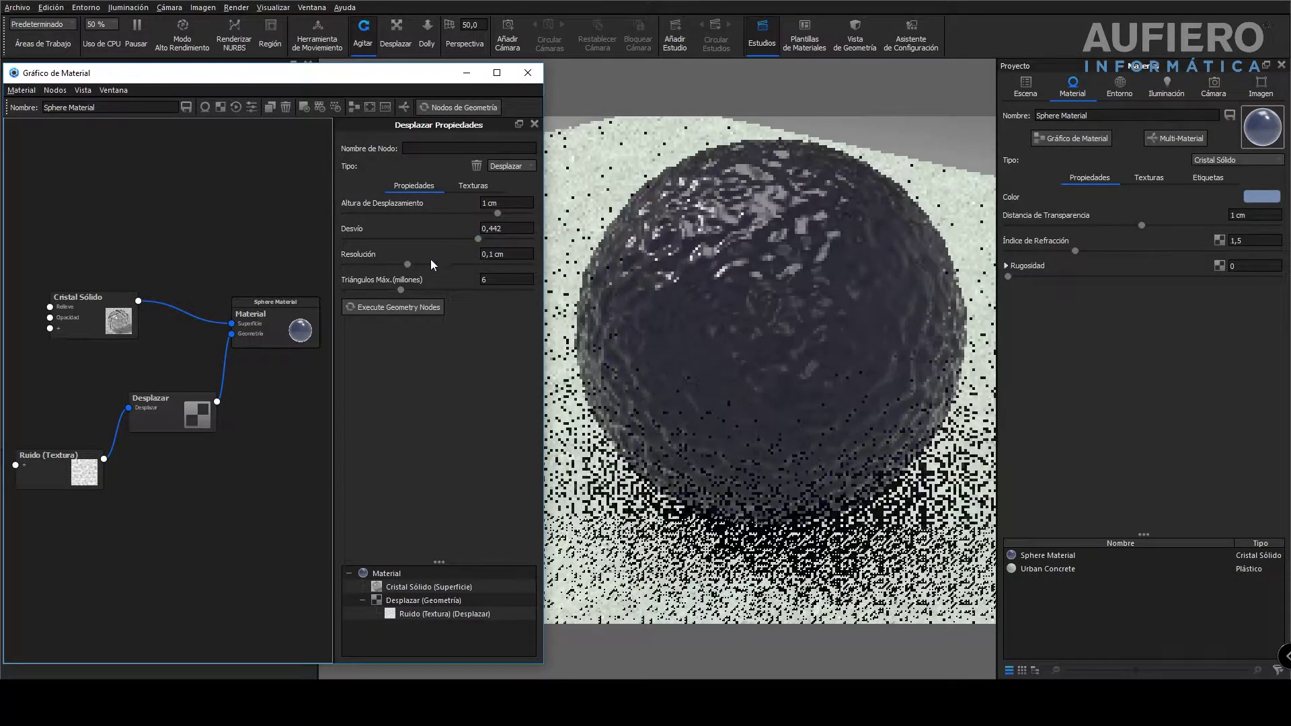
left_click(462, 107)
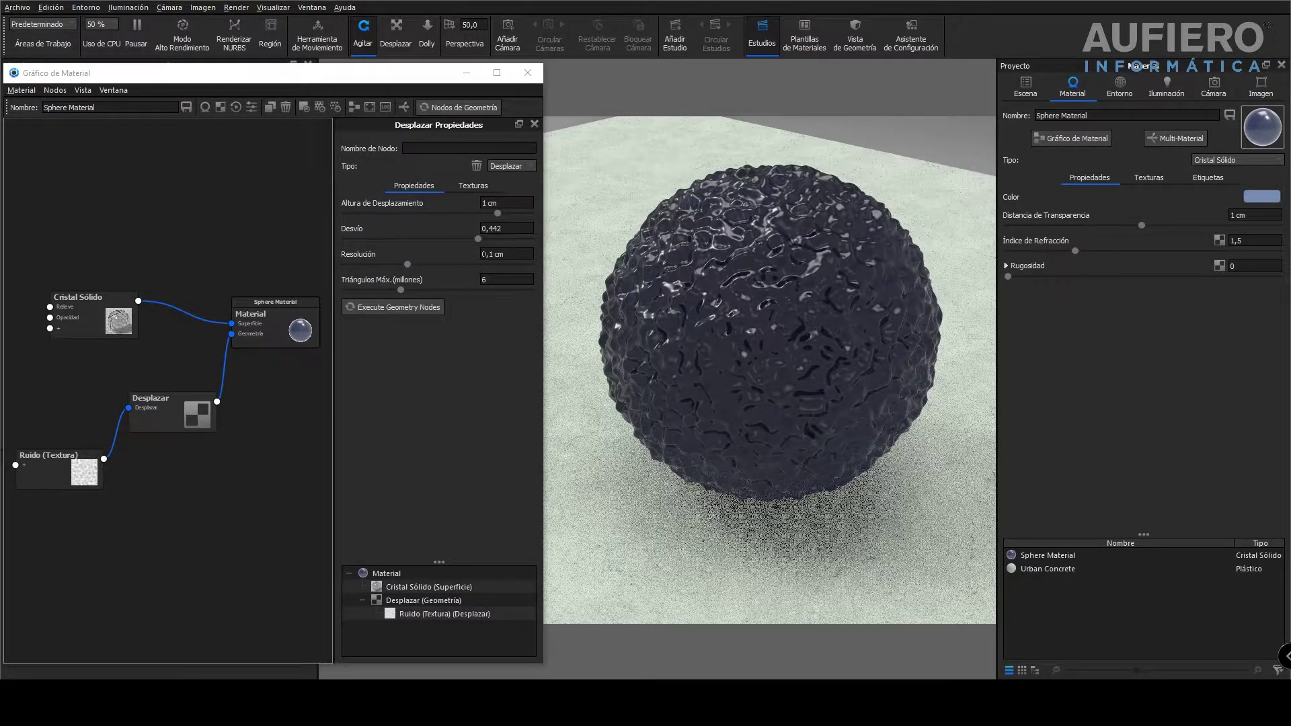
Refine the displacement with a resolution of 0,05 cm and a maximum of 10 million triangles, executing the geometry nodes for each change.
left_click(491, 255)
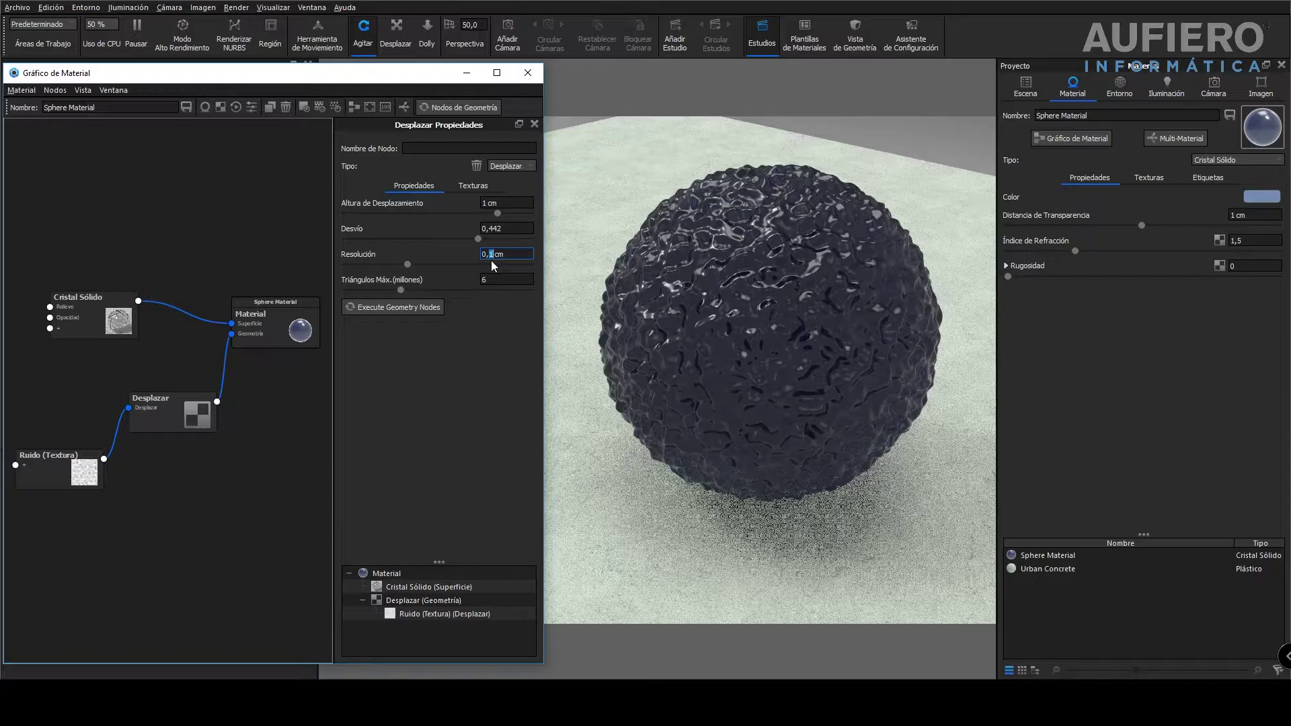
type("05")
key("Return")
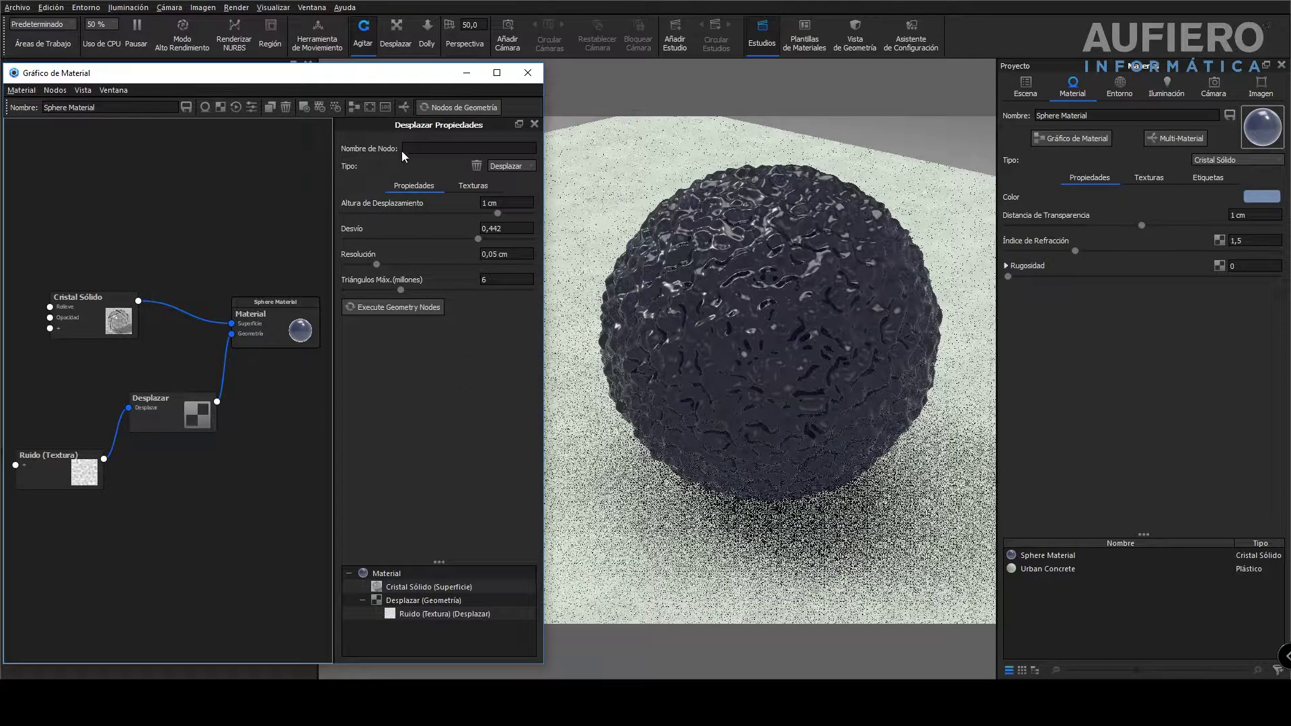
left_click(432, 107)
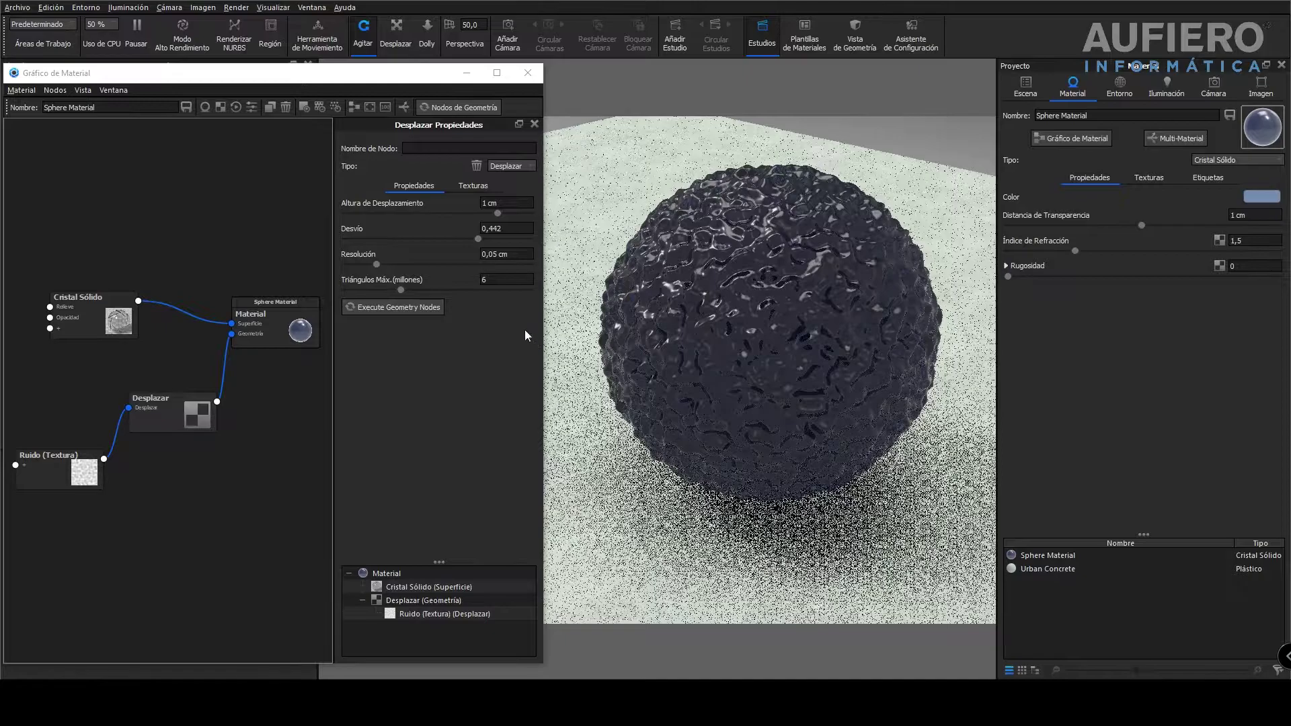
left_click(506, 279)
type("10")
left_click(432, 308)
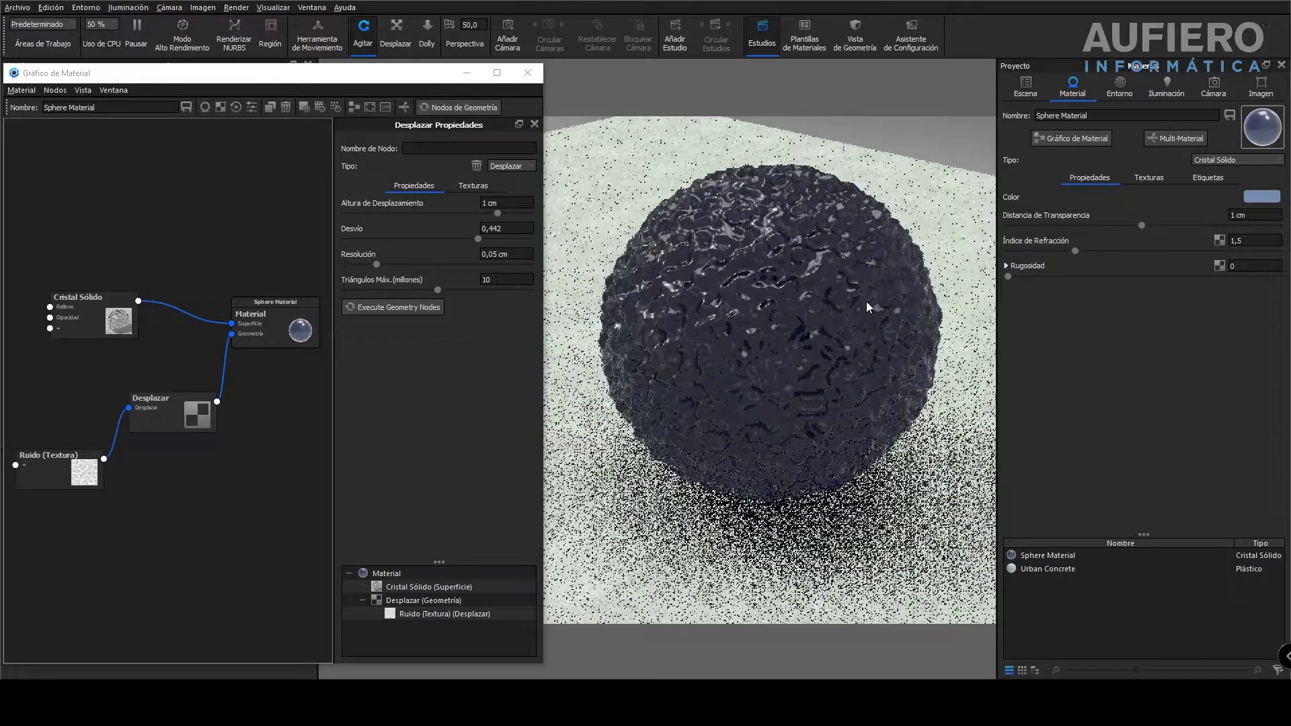
Change the sphere material's type to Plástico.
left_click(1237, 160)
left_click(1237, 160)
left_click(1237, 160)
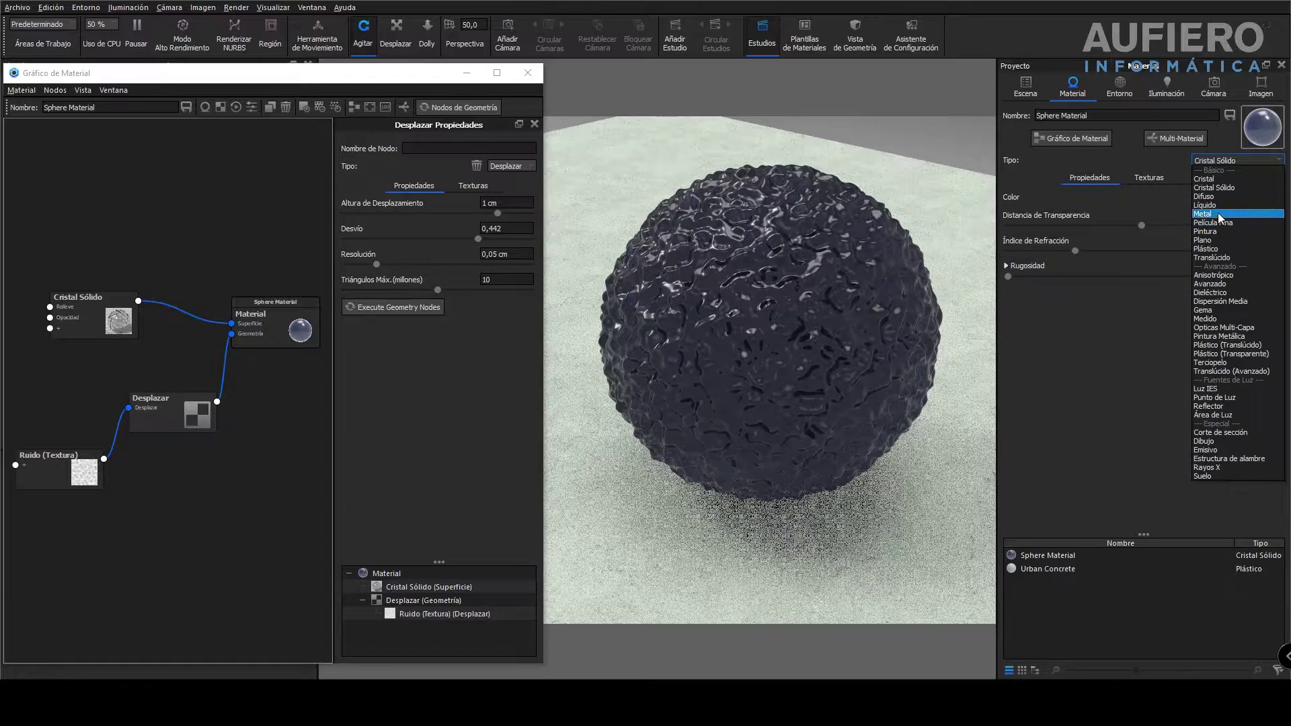
left_click(1210, 249)
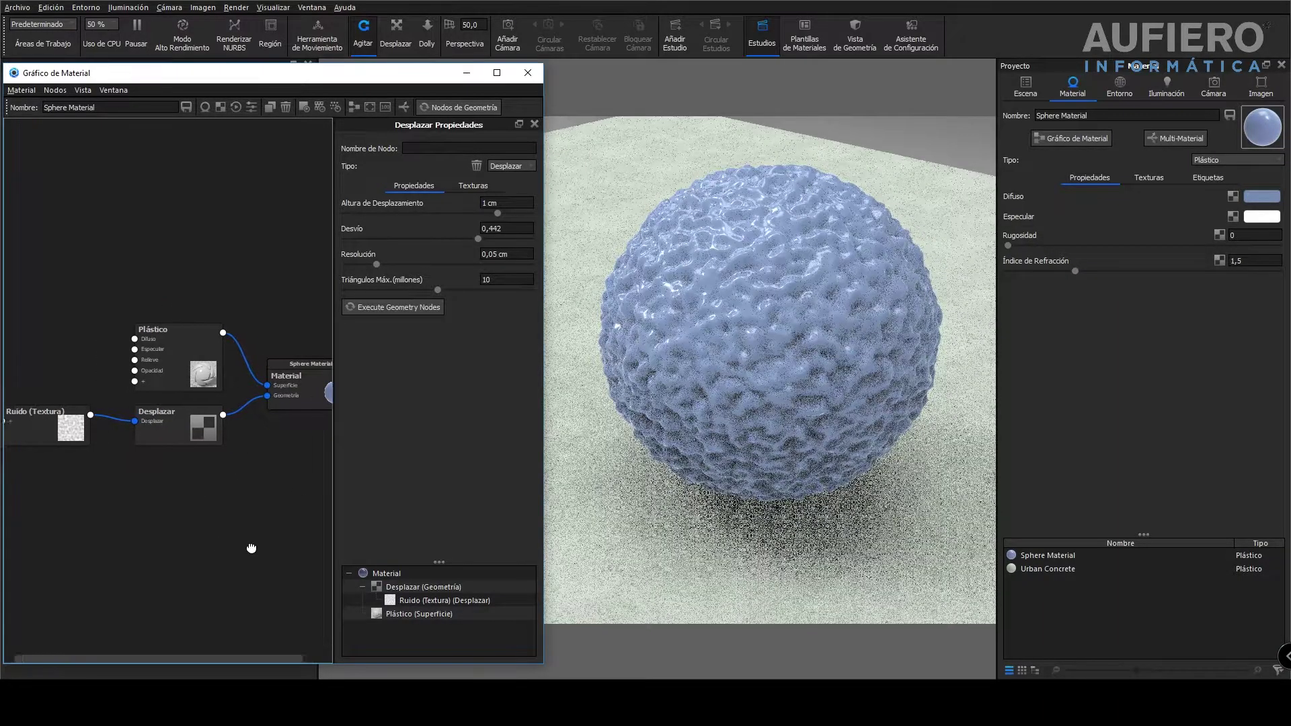
Add a Camuflaje texture node to the material graph and connect it to the Plástico node's Relieve input.
right_click(104, 223)
mouse_move(158, 333)
mouse_move(266, 337)
left_click(316, 462)
left_click_drag(141, 232, 146, 360)
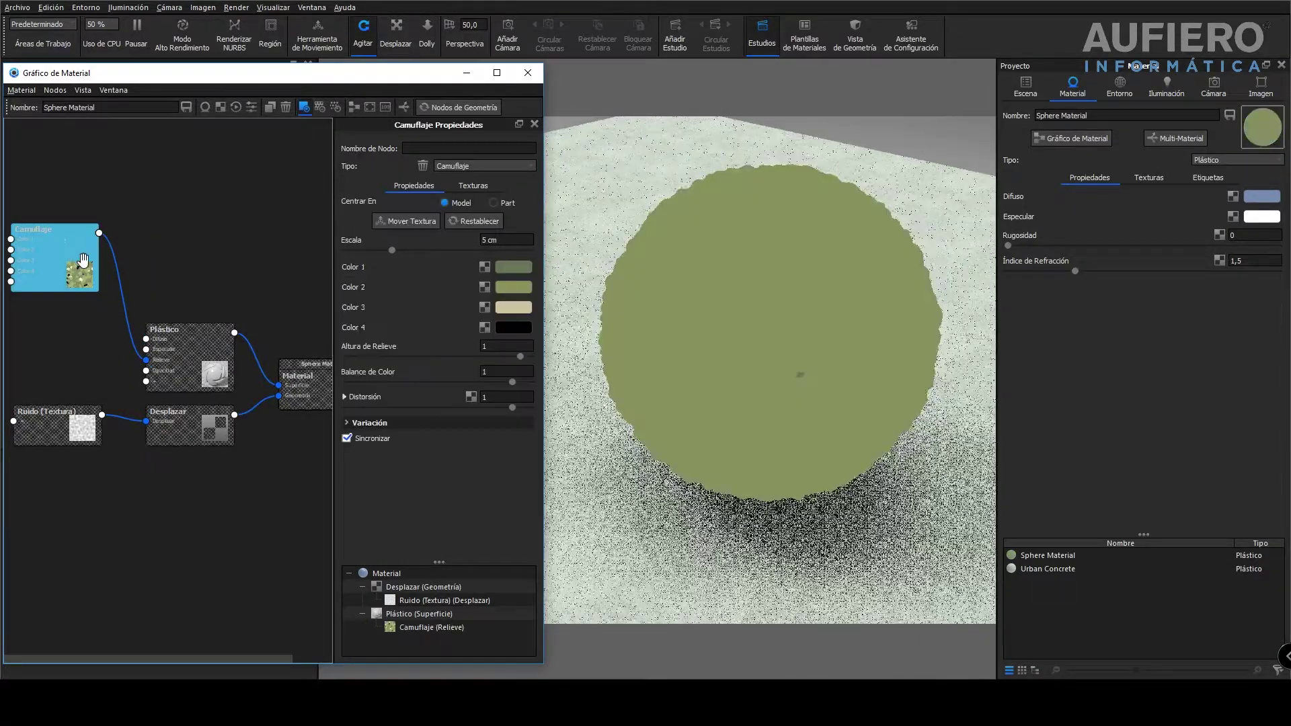
Set the Camuflaje texture's scale to 0,05 cm.
triple_click(477, 240)
type("0,05 cm")
key("Return")
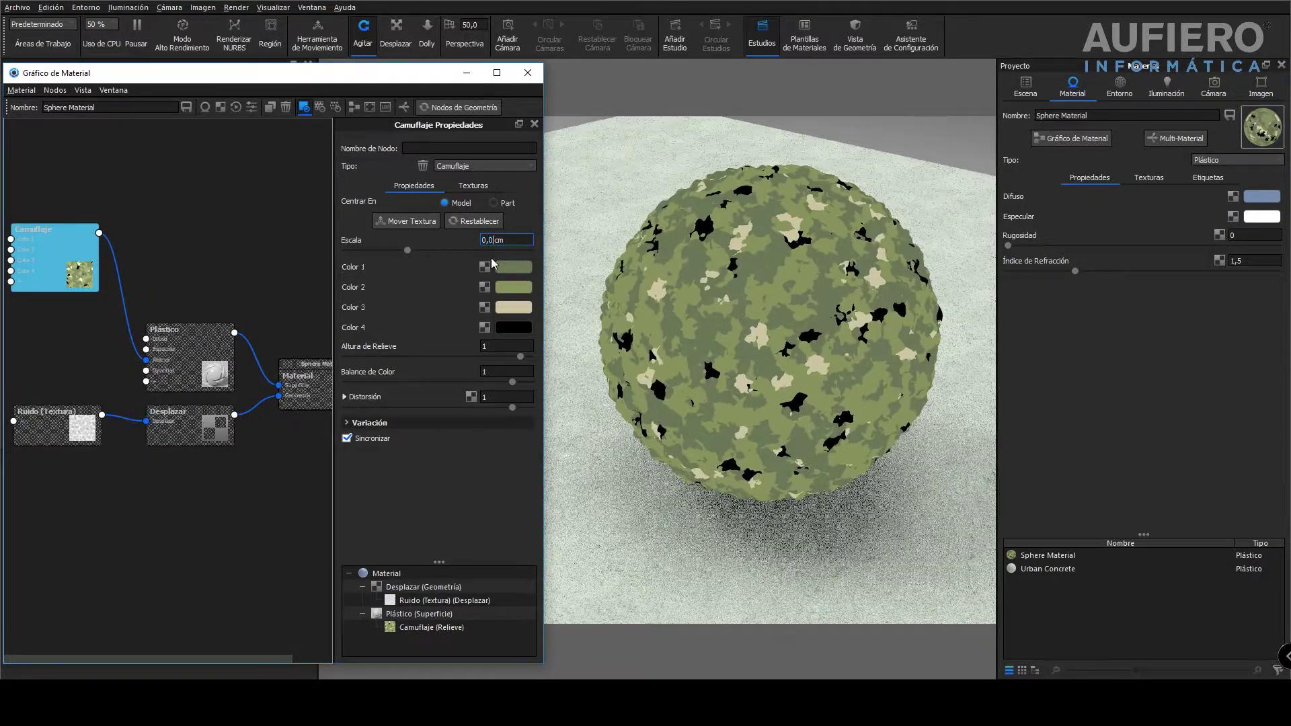
Recolour the camouflage in greyscale with Color 1 as #E9E9E9, Color 2 as black and Color 3 as #7D7D7D.
left_click(513, 267)
left_click(434, 410)
left_click(417, 541)
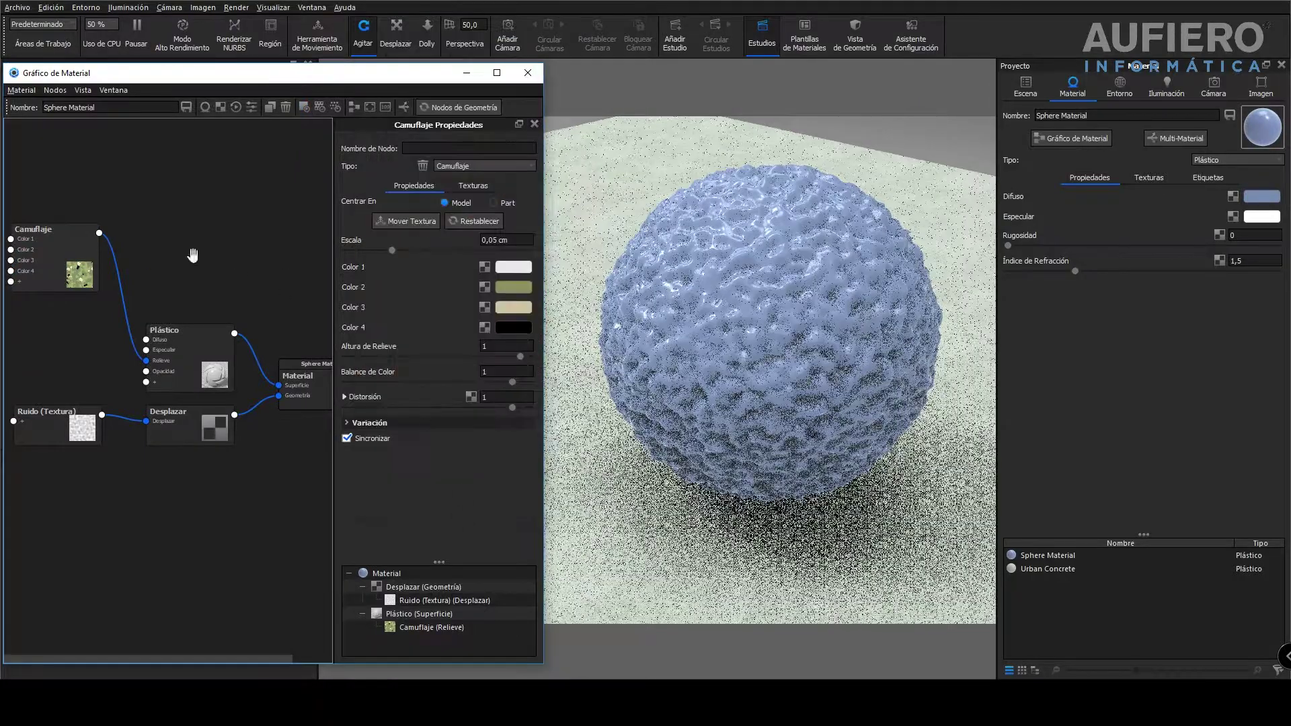
left_click(513, 287)
left_click(328, 251)
left_click(418, 540)
left_click(513, 307)
left_click(367, 522)
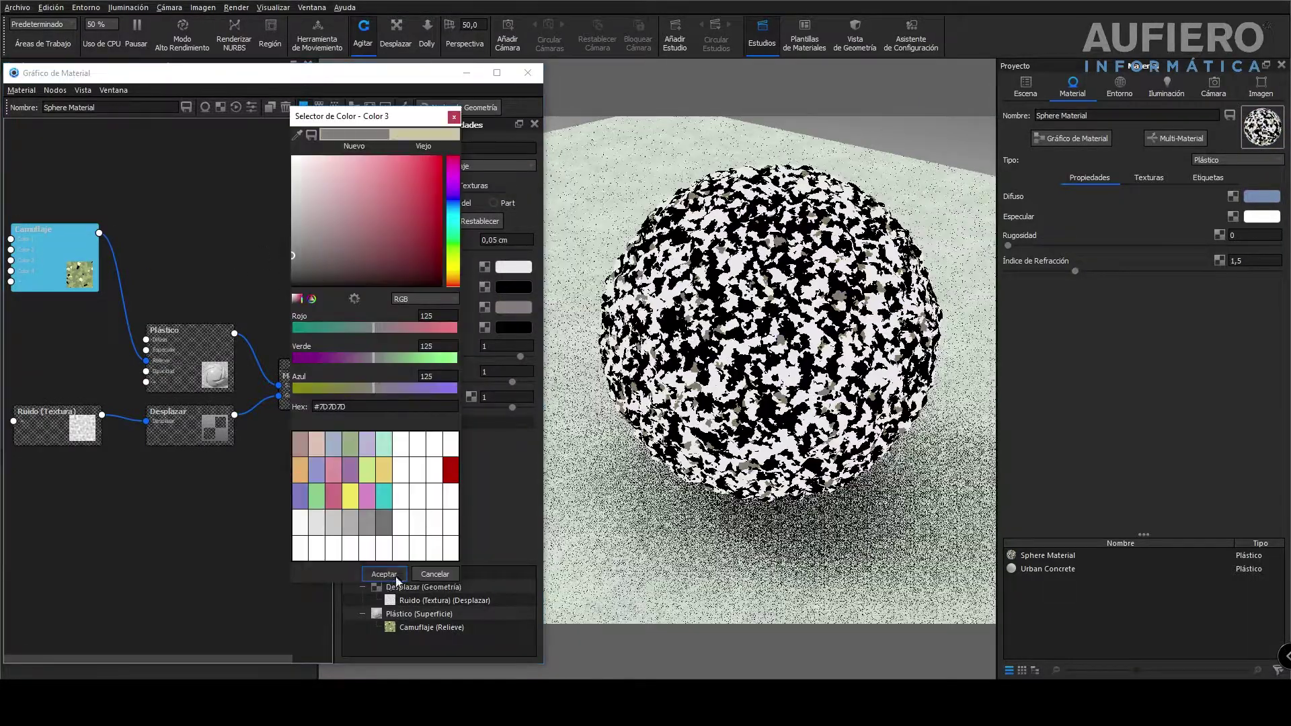
left_click(384, 574)
Set the camouflage's Color 4 to a very dark grey and turn off the texture node's preview on the sphere.
left_click(513, 327)
left_click(280, 297)
left_click(350, 607)
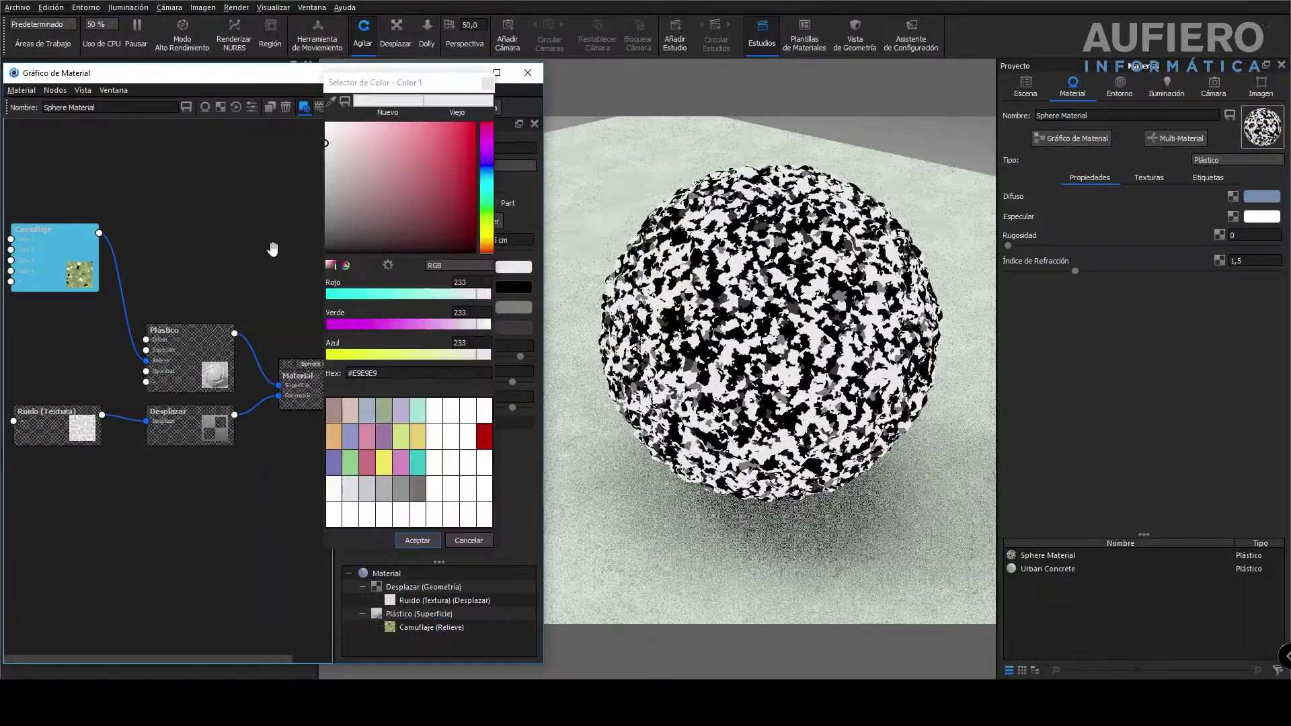
key("c")
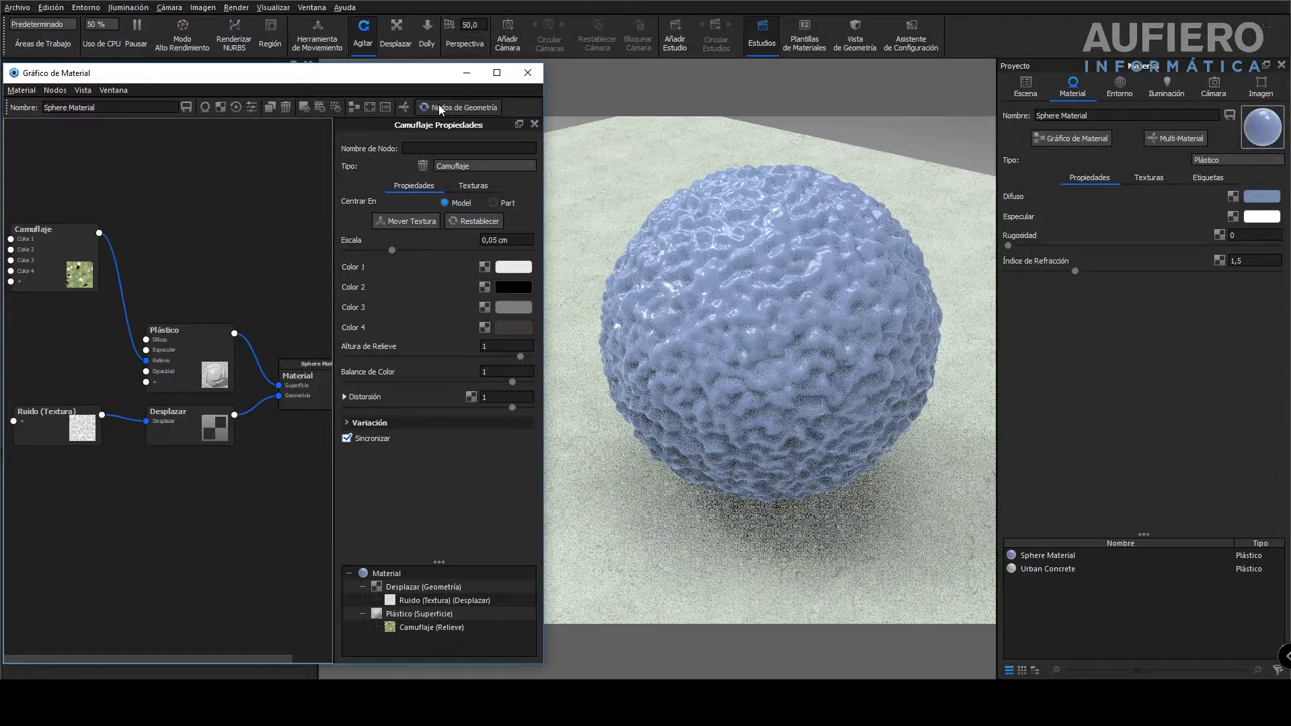